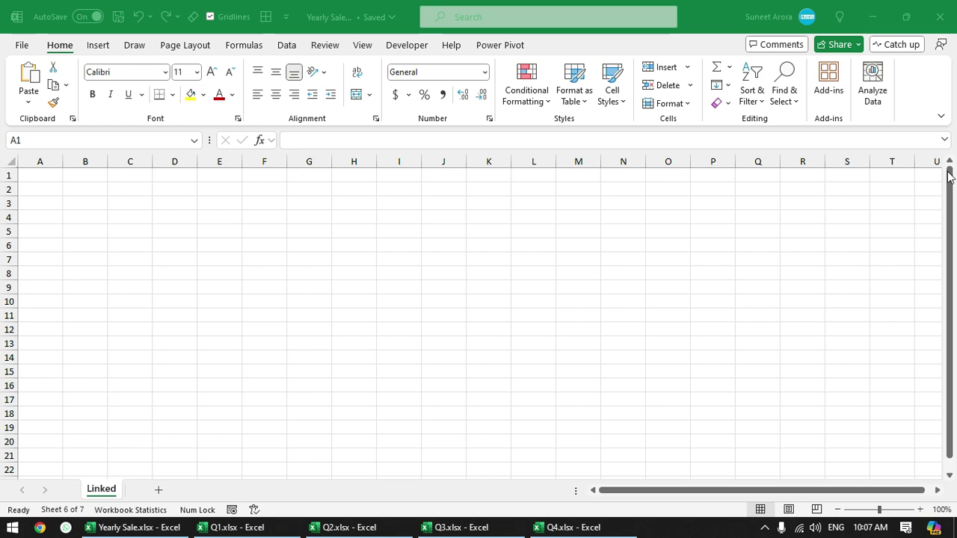
# - Look through the quarterly food sales data in the Q1, Q2, Q3 and Q4 workbooks
pyautogui.click(41, 172)
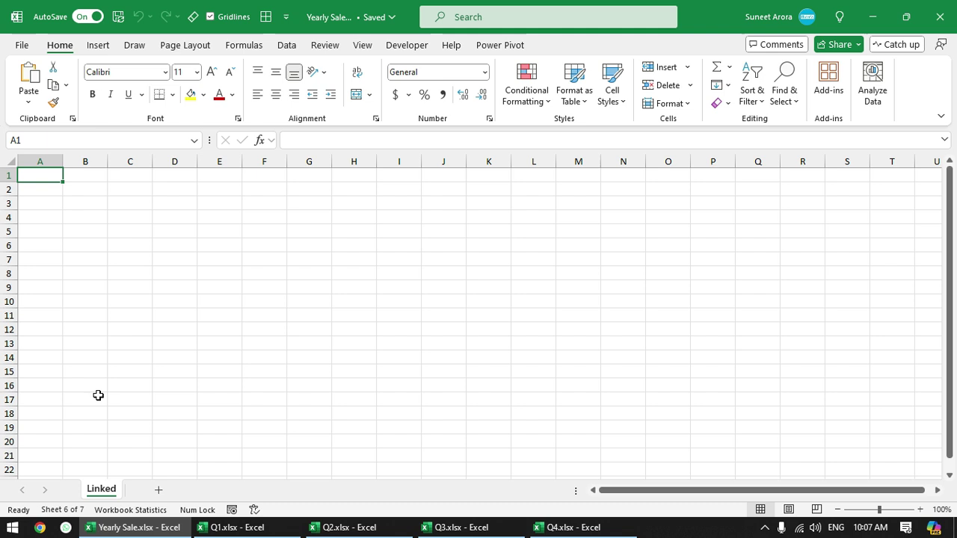
pyautogui.click(255, 531)
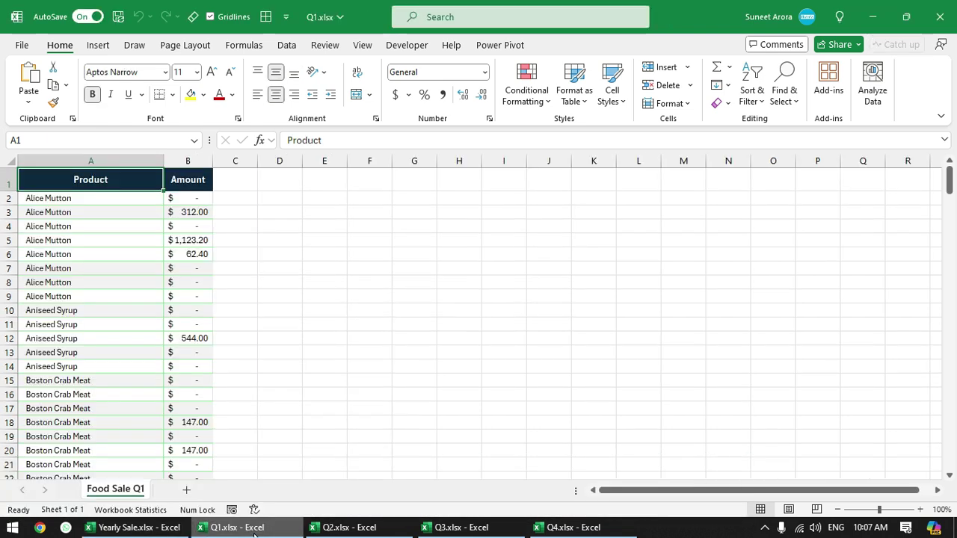
pyautogui.click(357, 531)
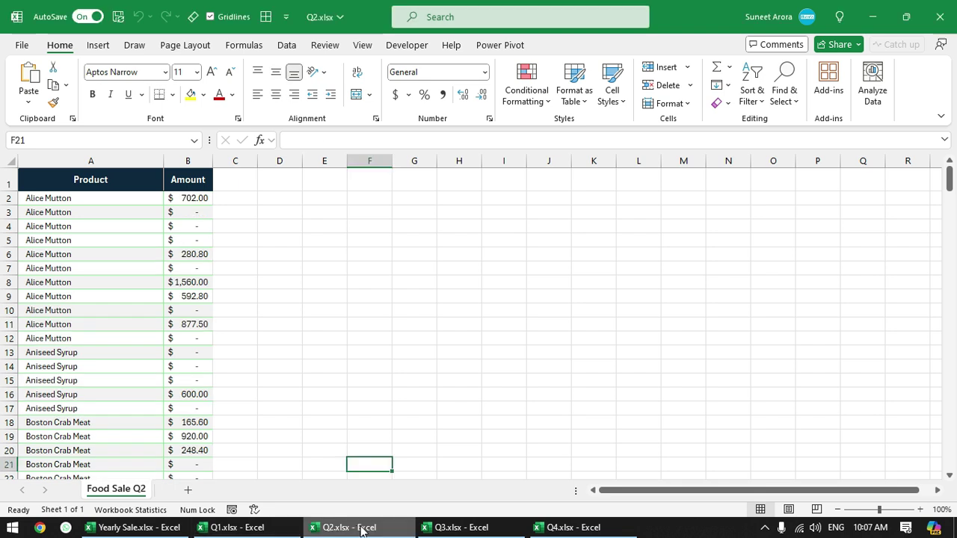
pyautogui.click(446, 528)
pyautogui.click(573, 528)
pyautogui.click(456, 528)
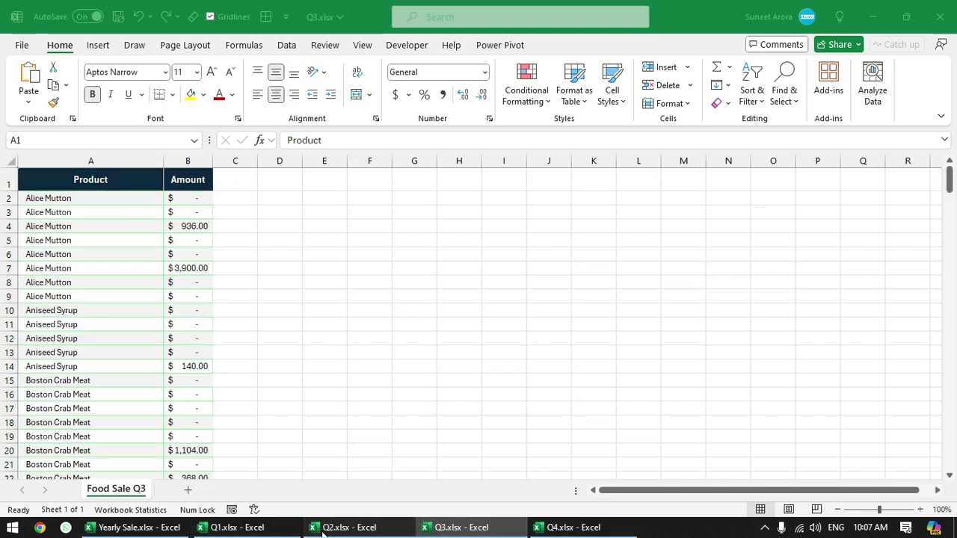
# - Check how far down the product data extends in each of the Q1, Q2, Q3 and Q4 workbooks
pyautogui.click(269, 531)
pyautogui.click(114, 202)
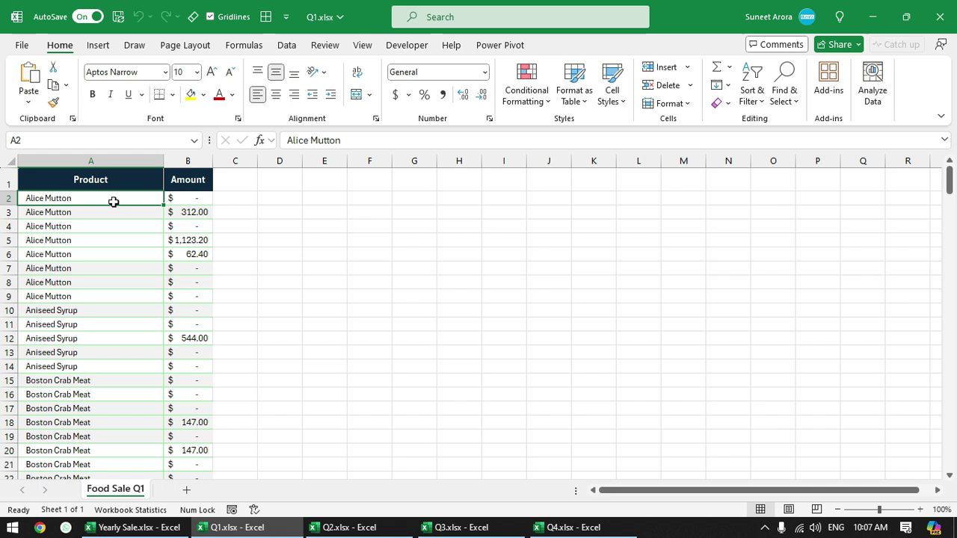
pyautogui.hotkey('ctrl', 'Down')
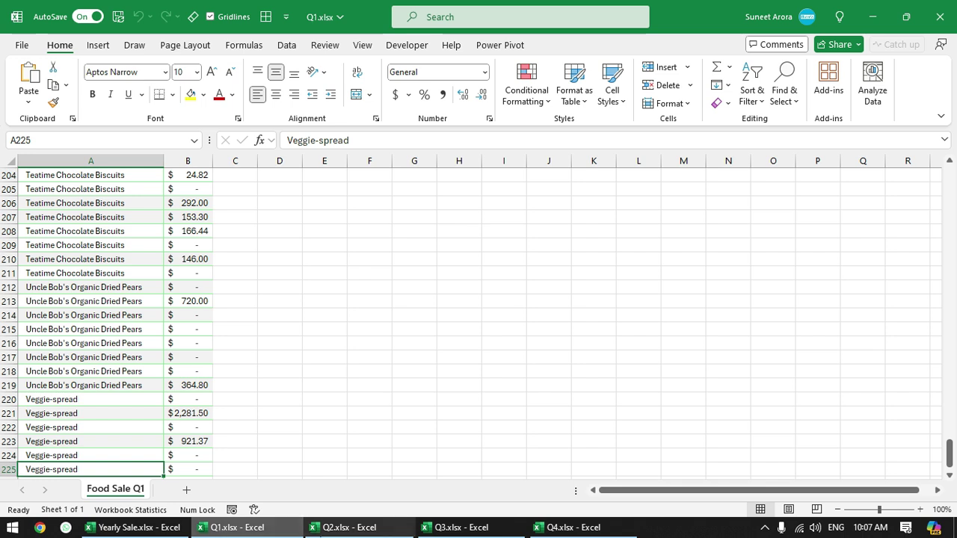
pyautogui.click(344, 527)
pyautogui.click(96, 453)
pyautogui.hotkey('ctrl', 'Down')
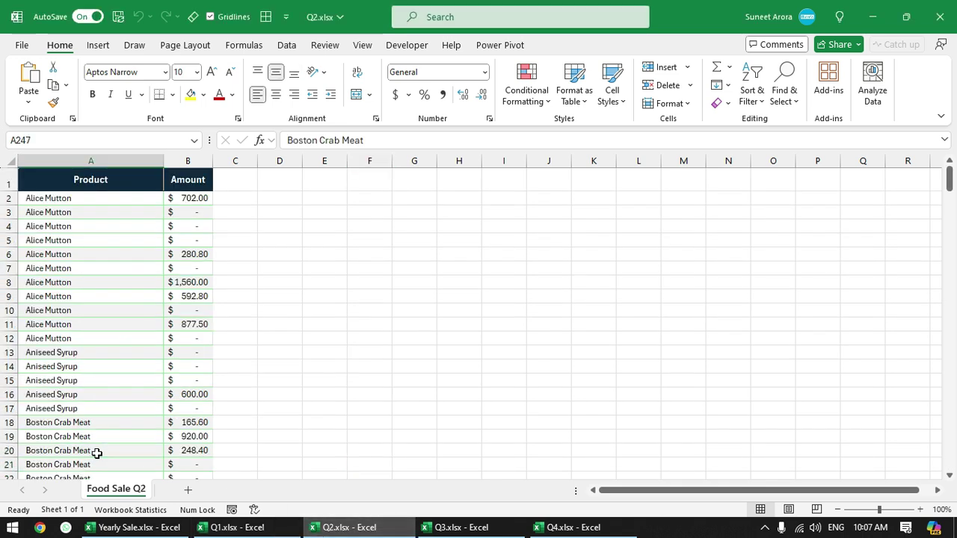
pyautogui.click(456, 527)
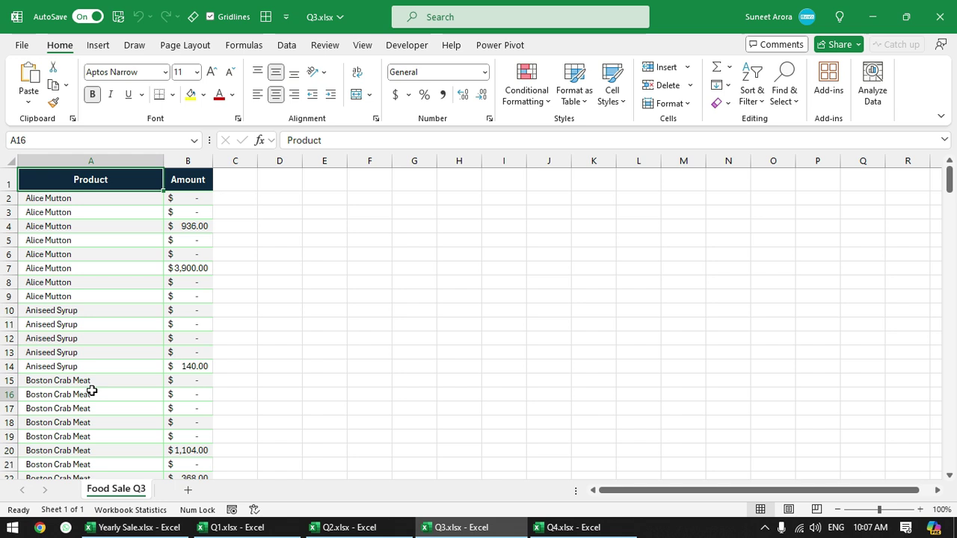
pyautogui.click(91, 389)
pyautogui.hotkey('ctrl', 'Down')
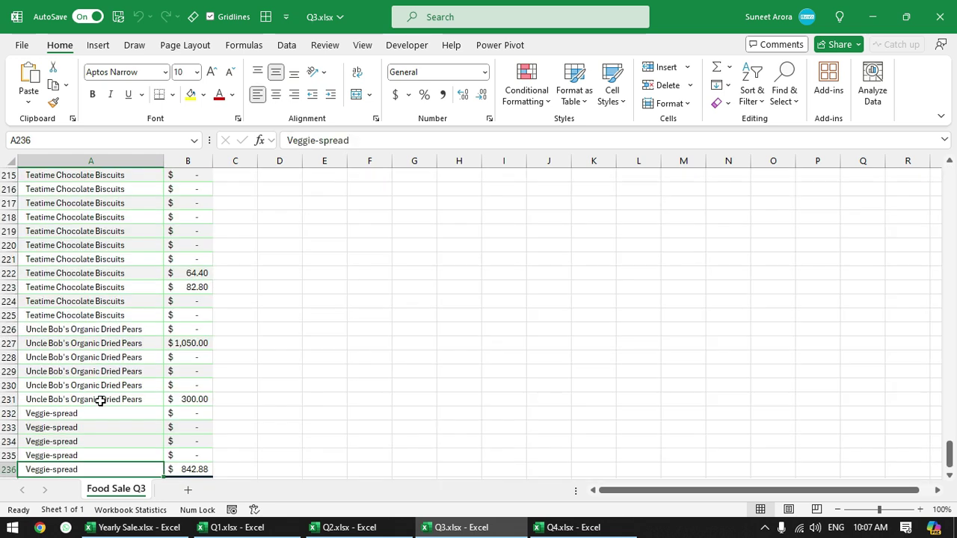
pyautogui.click(568, 527)
pyautogui.click(89, 326)
pyautogui.hotkey('ctrl', 'Down')
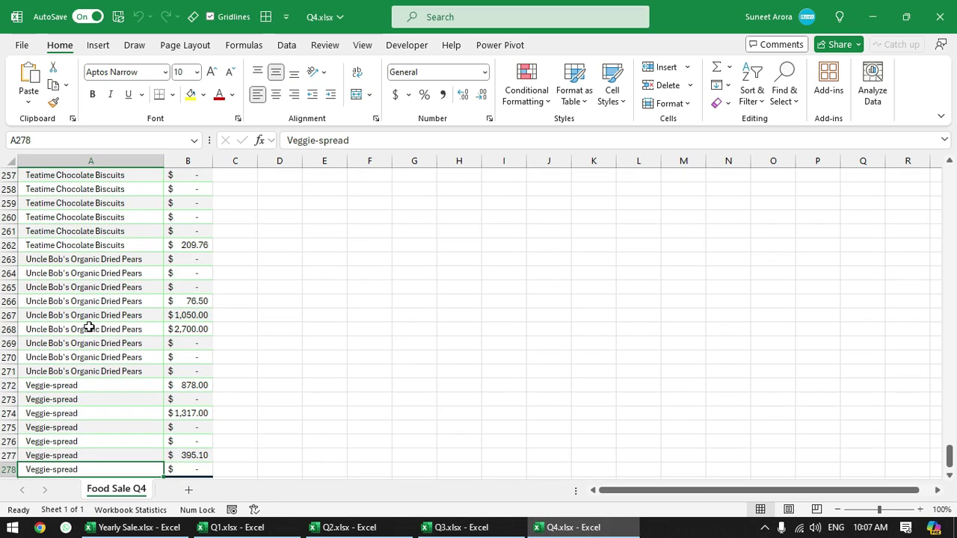
pyautogui.hotkey('ctrl', 'Up')
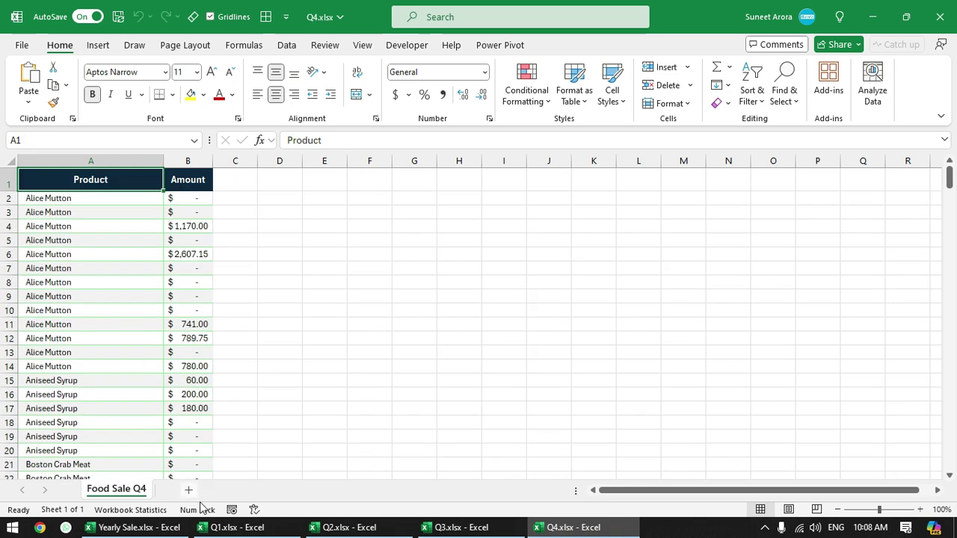
# - Open Consolidate on the Linked sheet of Yearly Sale.xlsx and delete all the existing references
pyautogui.click(136, 531)
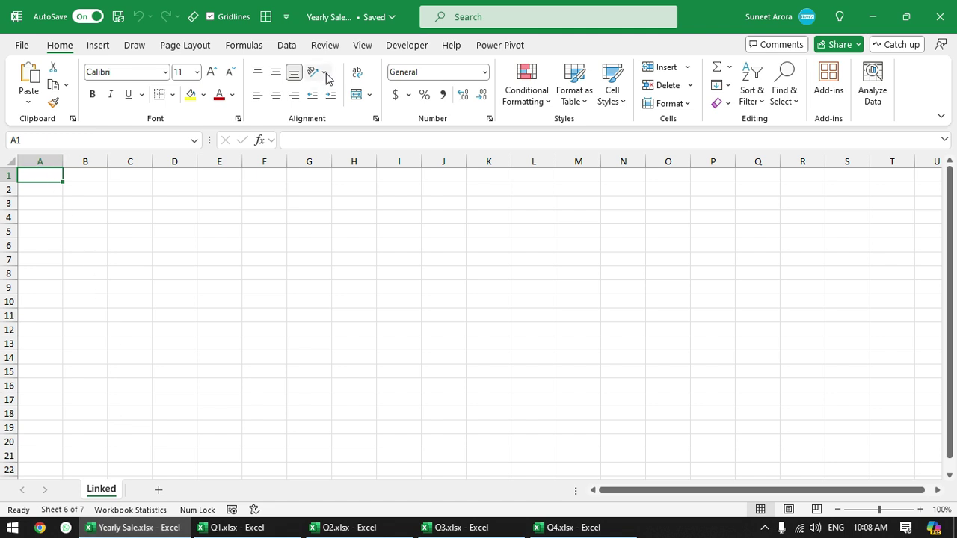
pyautogui.click(290, 46)
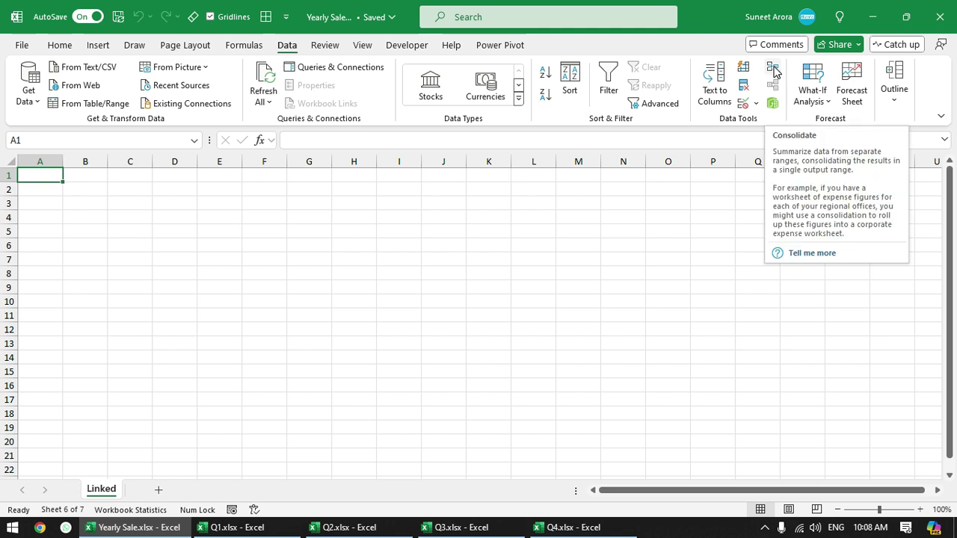
pyautogui.click(774, 71)
pyautogui.click(498, 277)
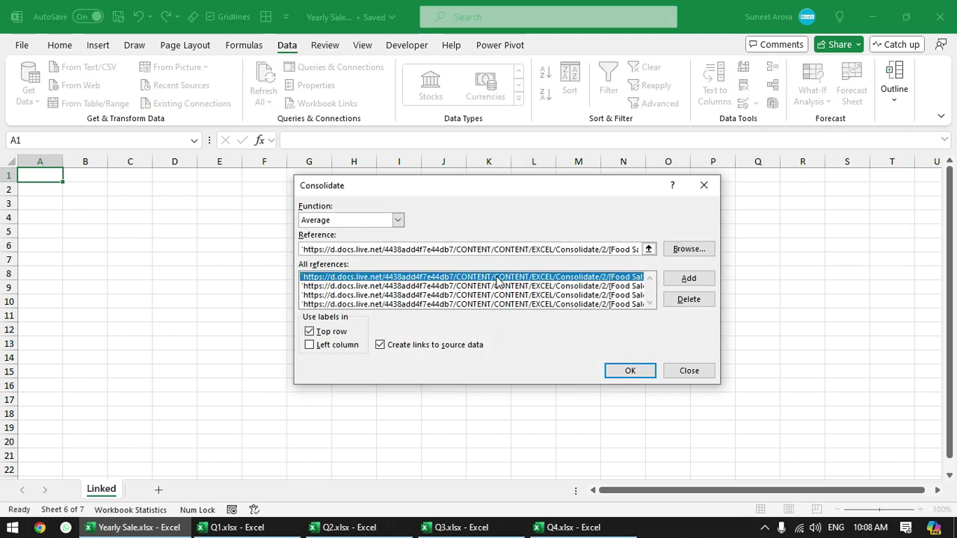
pyautogui.click(502, 301)
pyautogui.press('Delete')
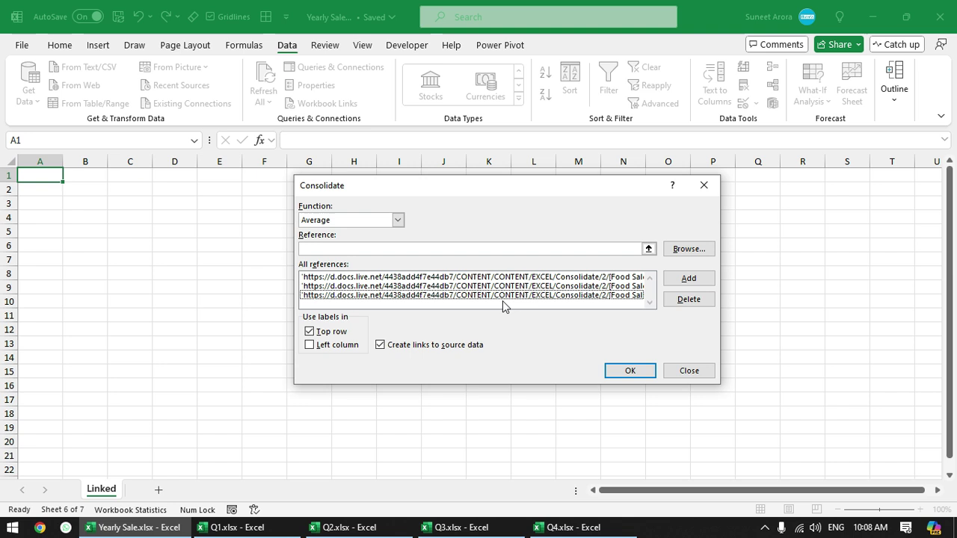
pyautogui.click(503, 294)
pyautogui.press('Delete')
pyautogui.click(502, 287)
pyautogui.press('Delete')
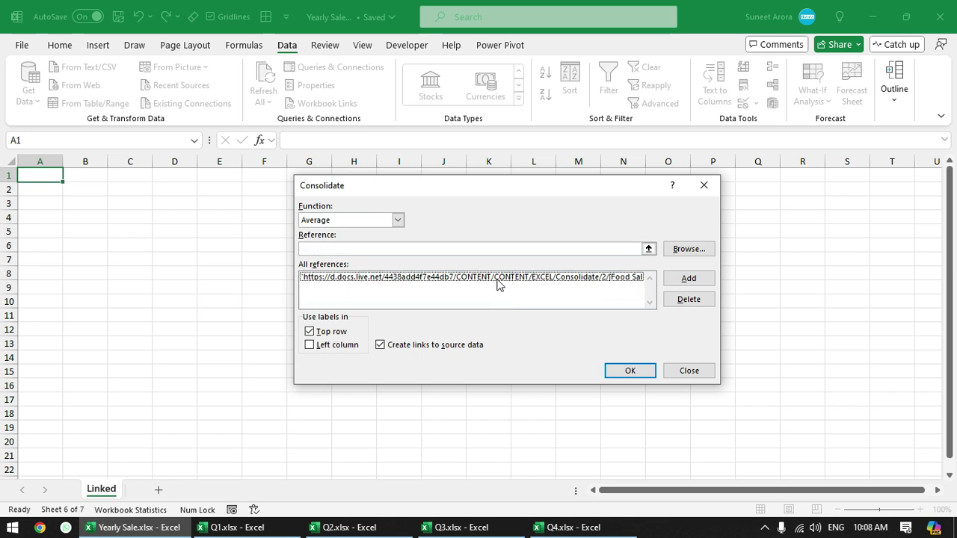
pyautogui.click(498, 278)
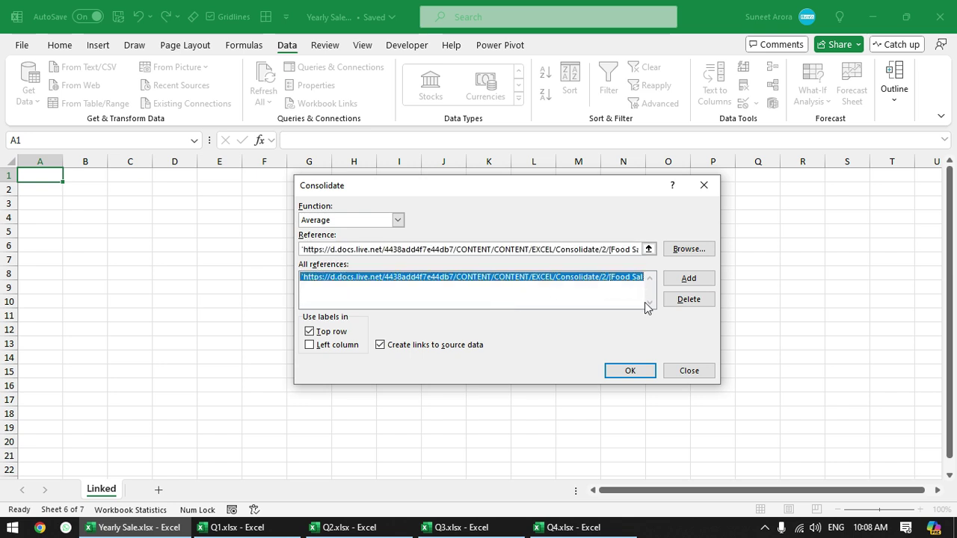
pyautogui.click(683, 299)
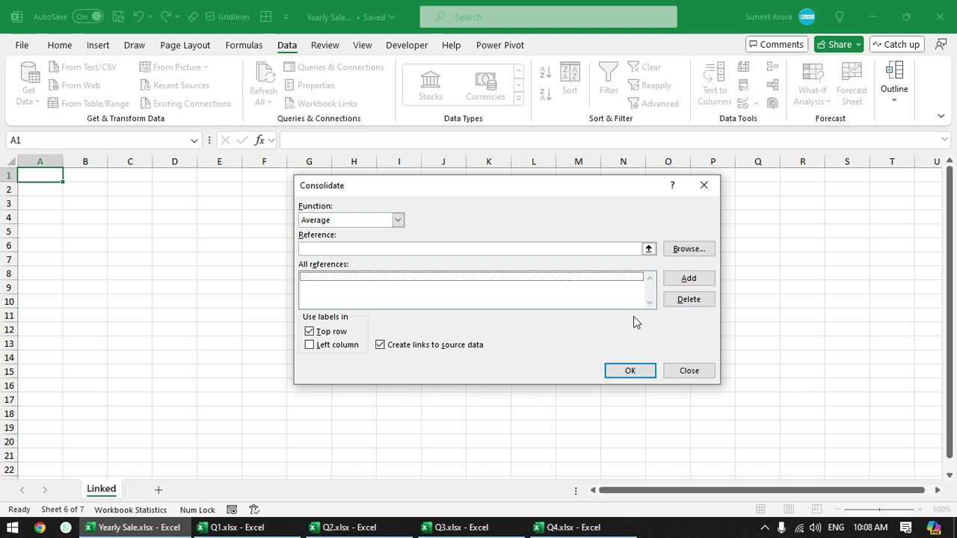
# - Set the consolidation function to Sum and add range A1:B225 of the Food Sale Q1 sheet in Q1.xlsx as a reference
pyautogui.click(335, 220)
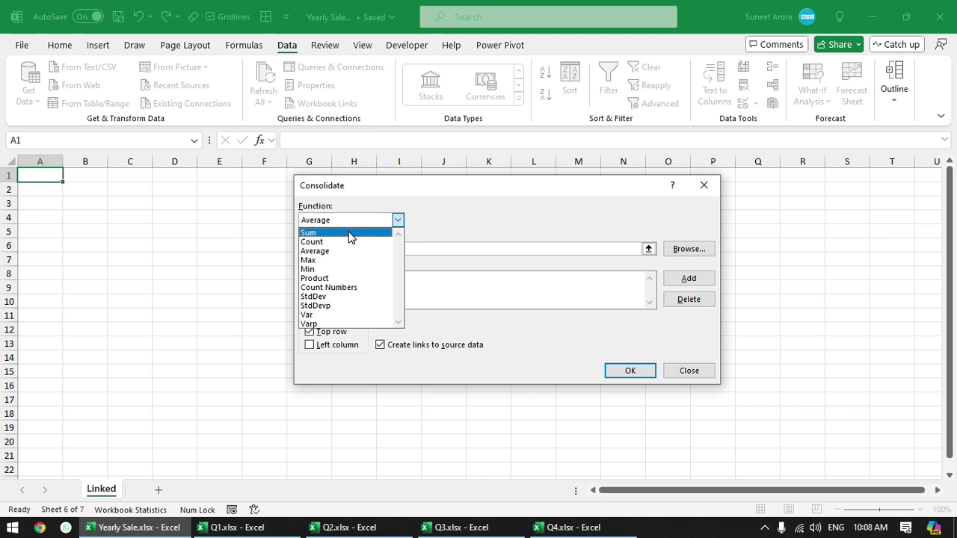
pyautogui.click(350, 233)
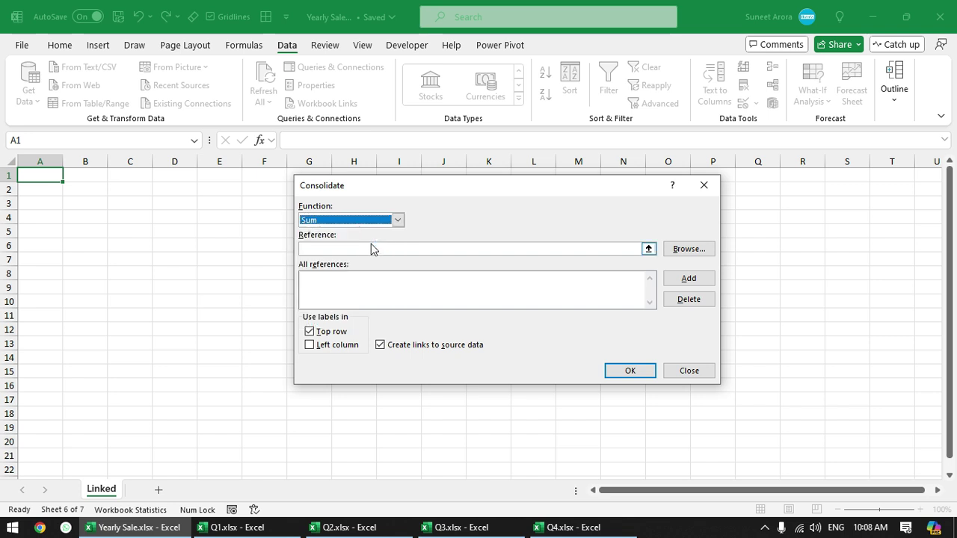
pyautogui.click(374, 246)
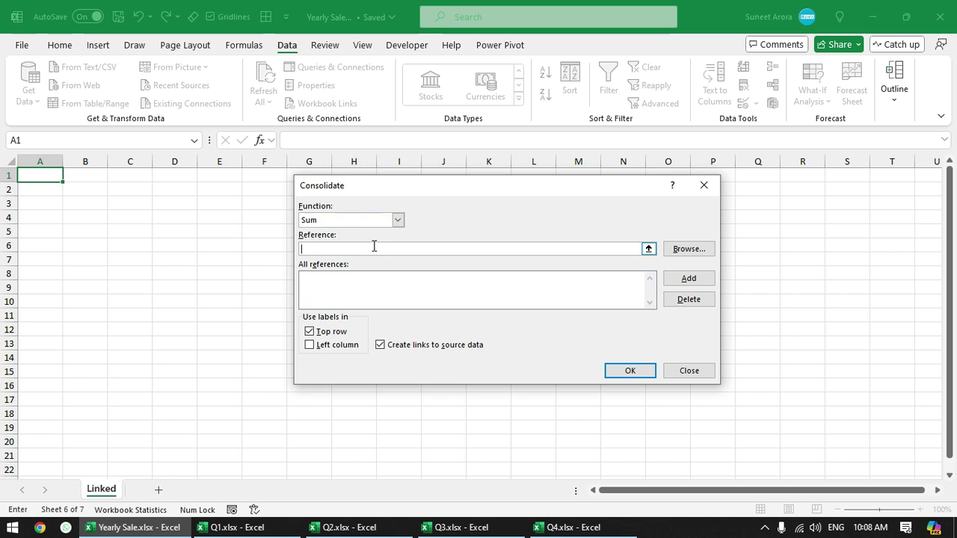
pyautogui.click(232, 527)
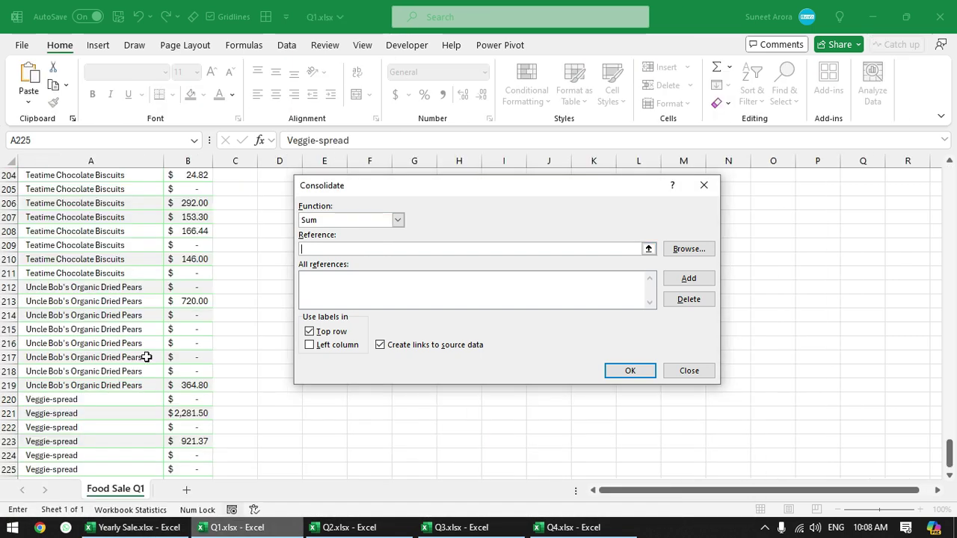
pyautogui.click(102, 274)
pyautogui.hotkey('ctrl', 'Home')
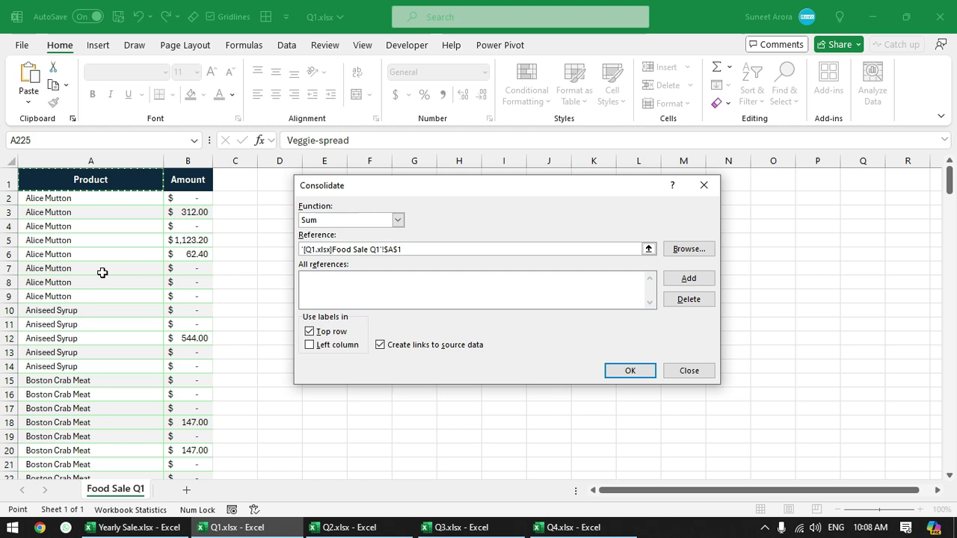
pyautogui.hotkey('ctrl', 'shift', 'Right')
pyautogui.hotkey('ctrl', 'shift', 'Down')
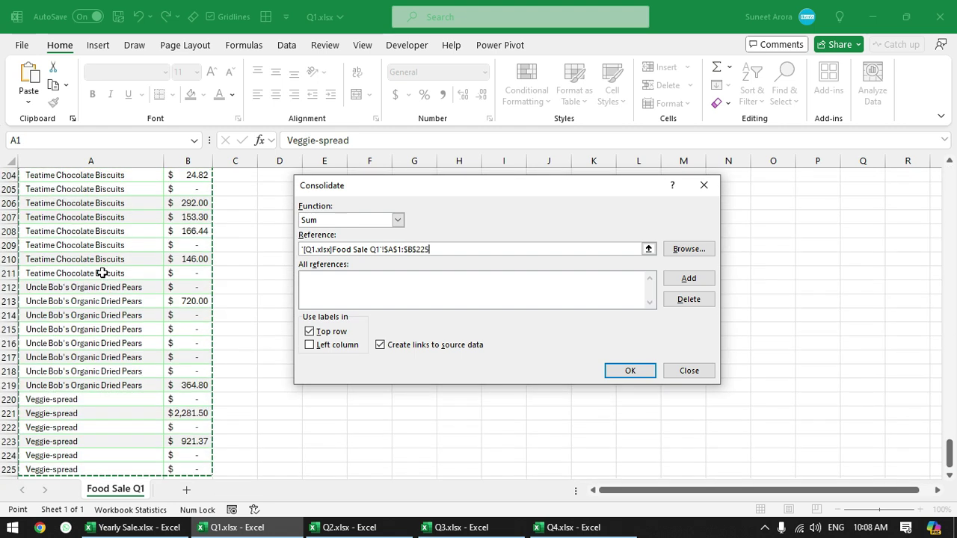
pyautogui.click(688, 279)
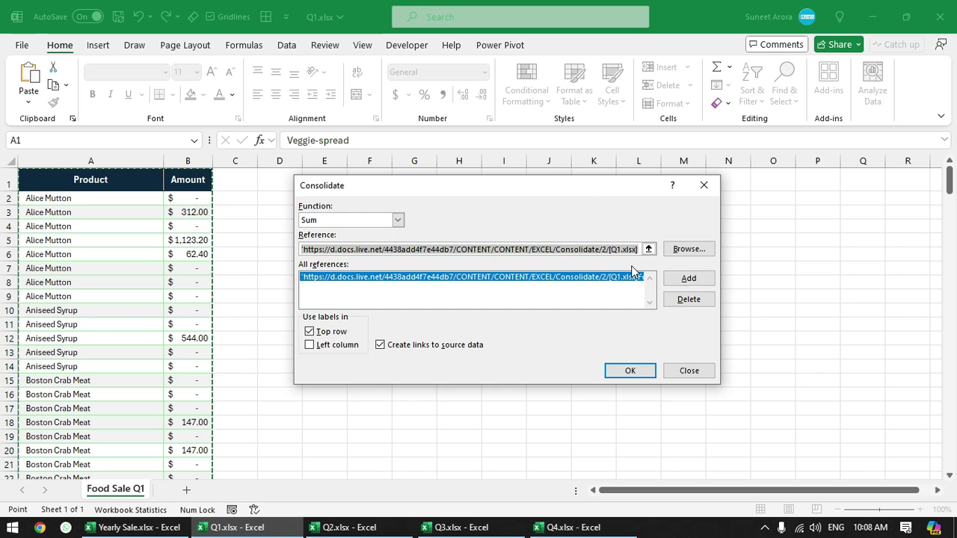
# - Add range A1:B247 of the Food Sale Q2 sheet in Q2.xlsx to the consolidation references
pyautogui.press('Delete')
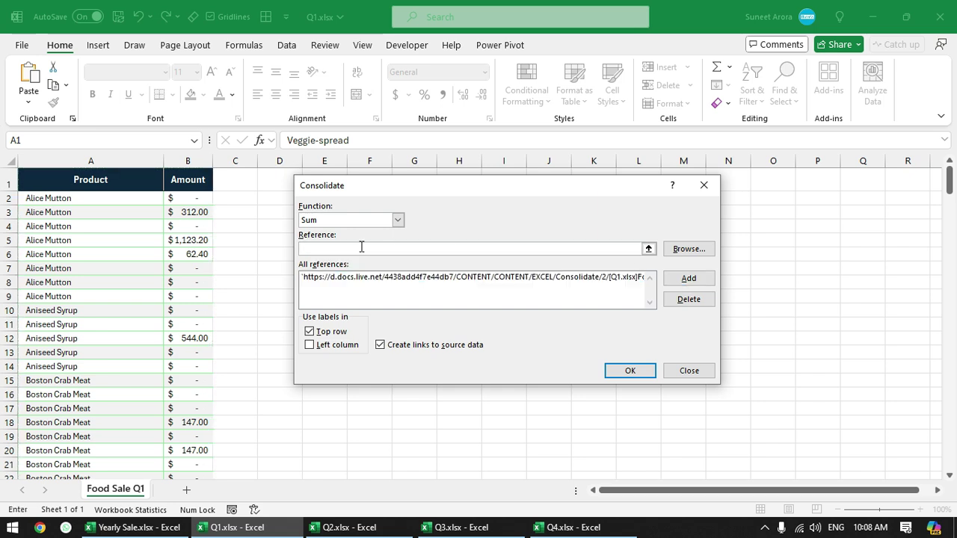
pyautogui.click(362, 527)
pyautogui.click(133, 230)
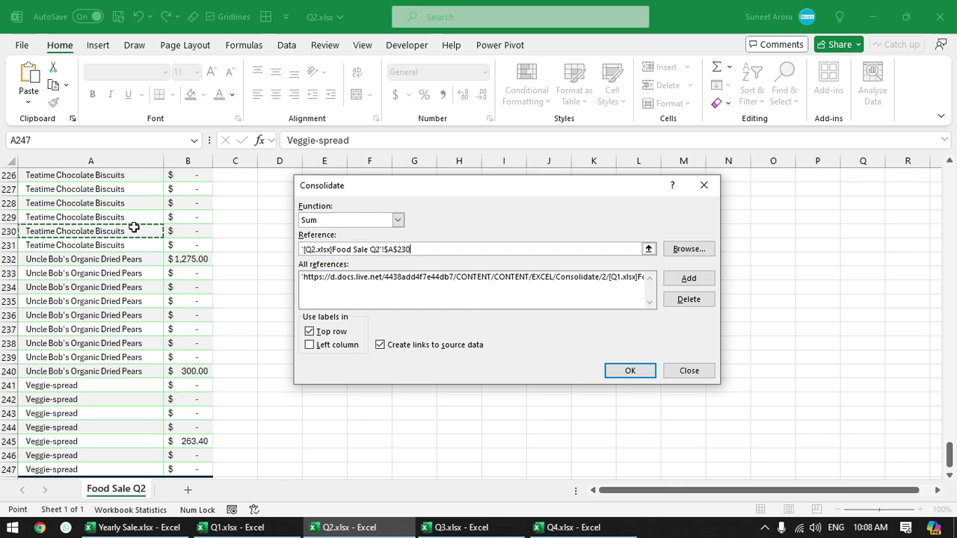
pyautogui.hotkey('ctrl', 'Home')
pyautogui.hotkey('ctrl', 'shift', 'Right')
pyautogui.hotkey('ctrl', 'shift', 'Down')
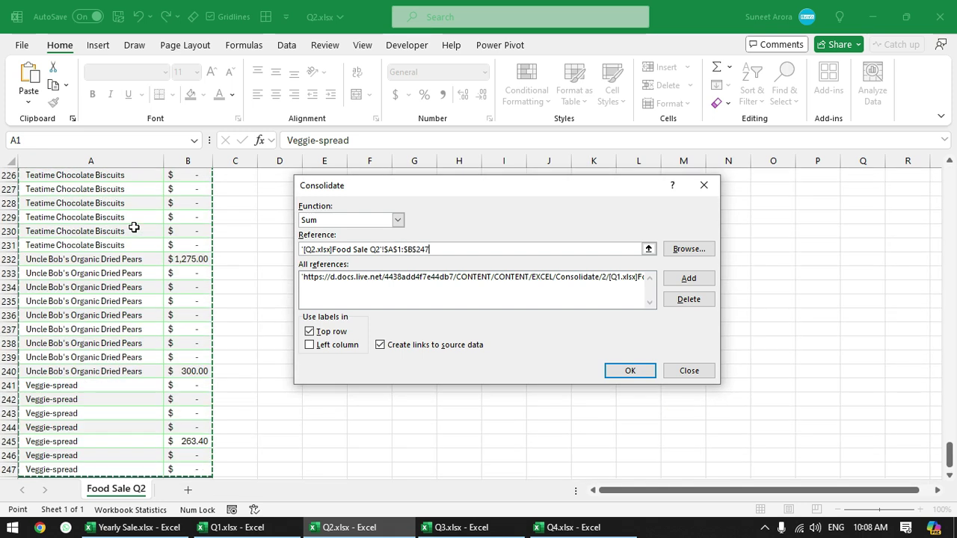
pyautogui.click(687, 278)
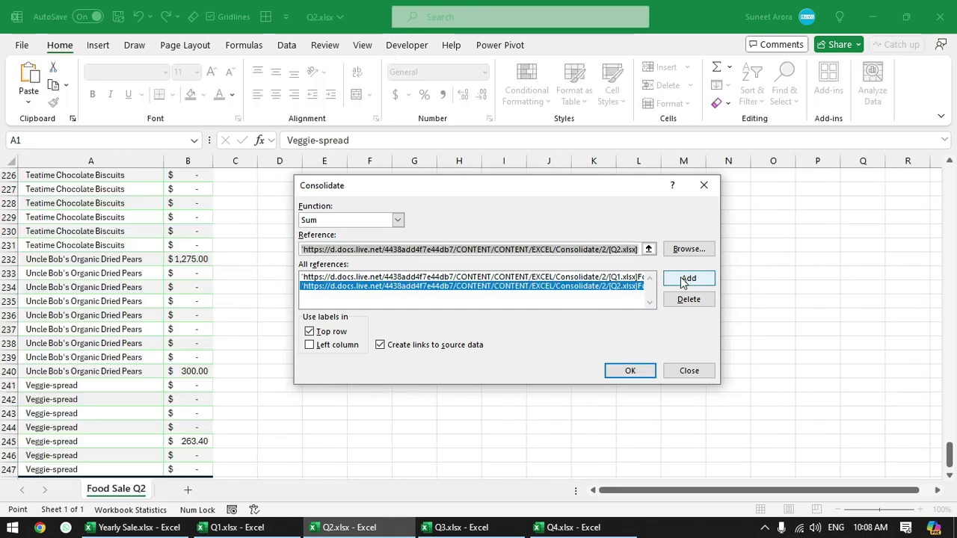
# - Add range A1:B236 of the Food Sale Q3 sheet in Q3.xlsx to the consolidation references
pyautogui.press('Delete')
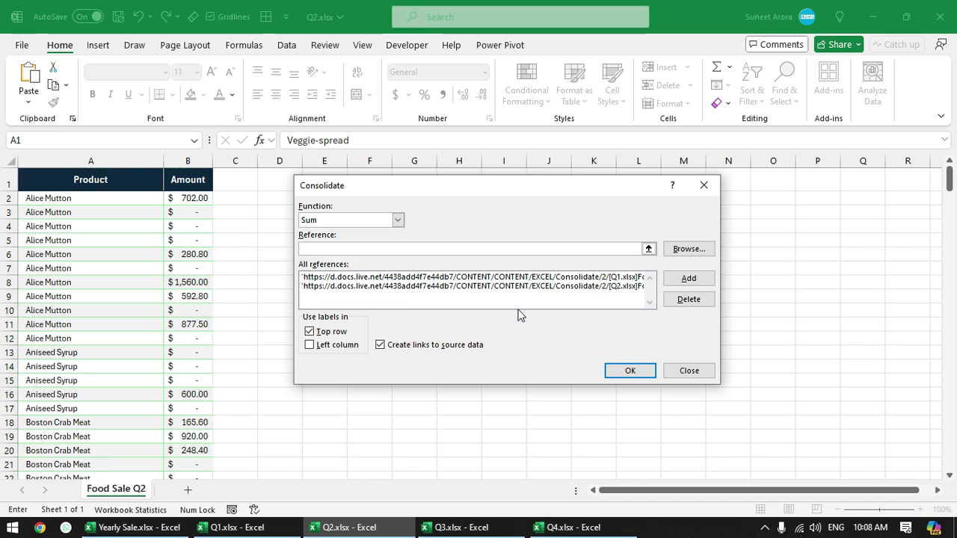
pyautogui.click(456, 527)
pyautogui.click(110, 260)
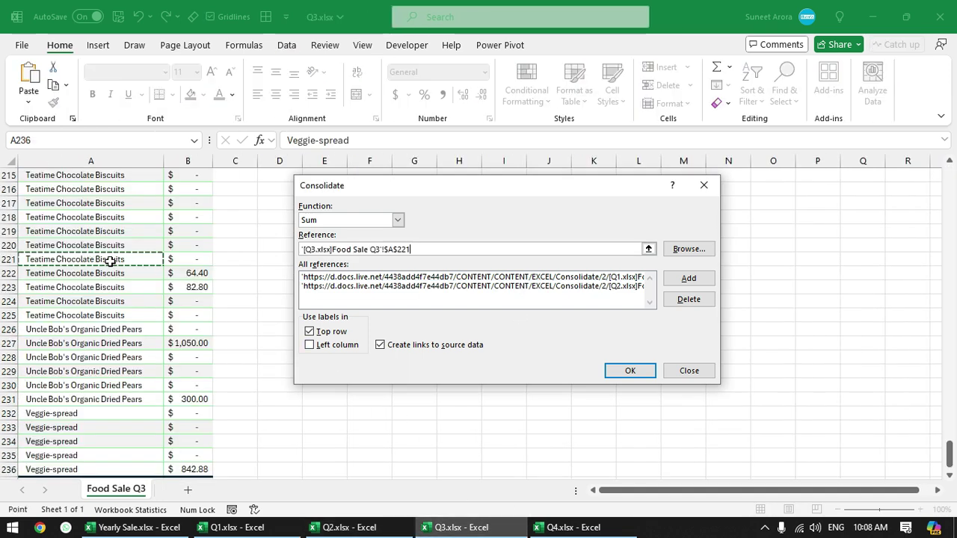
pyautogui.hotkey('ctrl', 'Up')
pyautogui.hotkey('ctrl', 'shift', 'Right')
pyautogui.hotkey('ctrl', 'shift', 'Down')
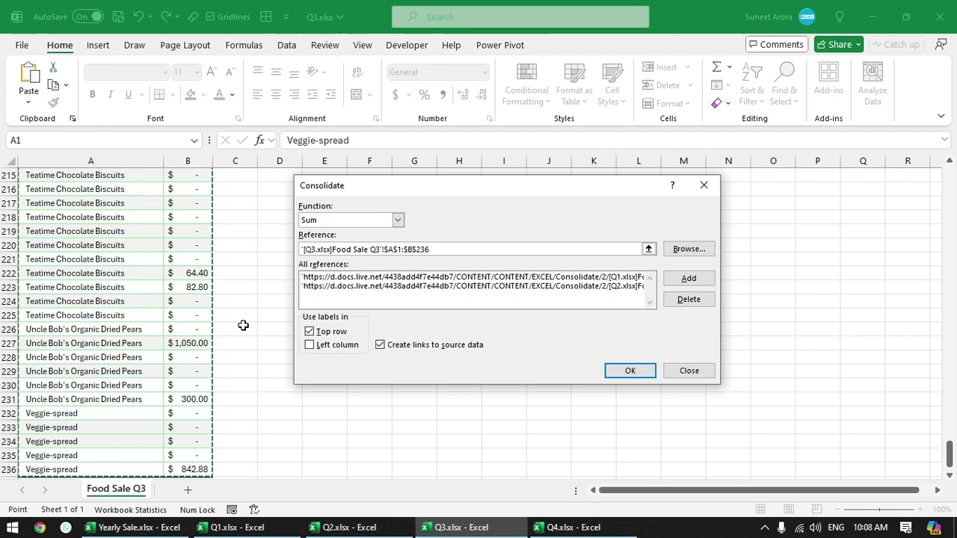
pyautogui.click(686, 278)
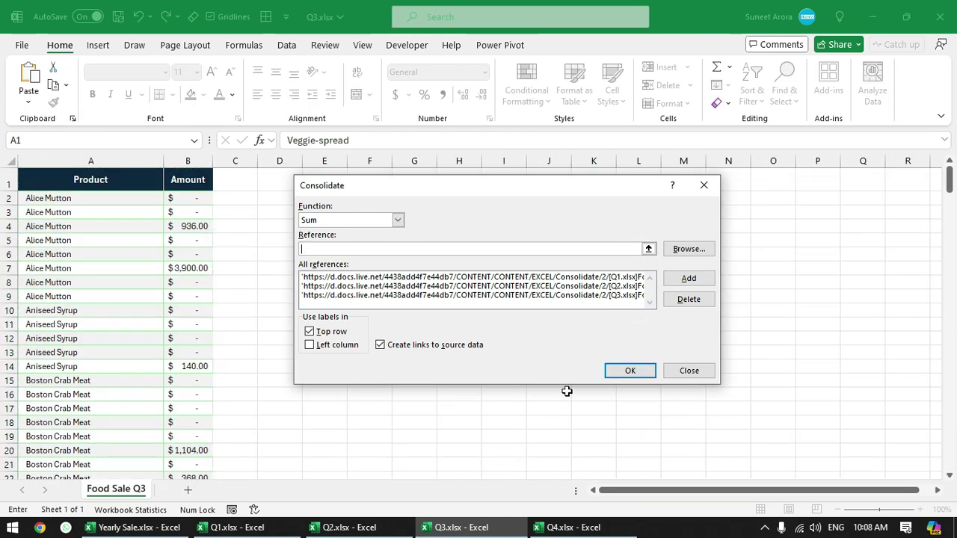
# - Add range A1:B278 of the Food Sale Q4 sheet in Q4.xlsx to the consolidation references
pyautogui.click(568, 526)
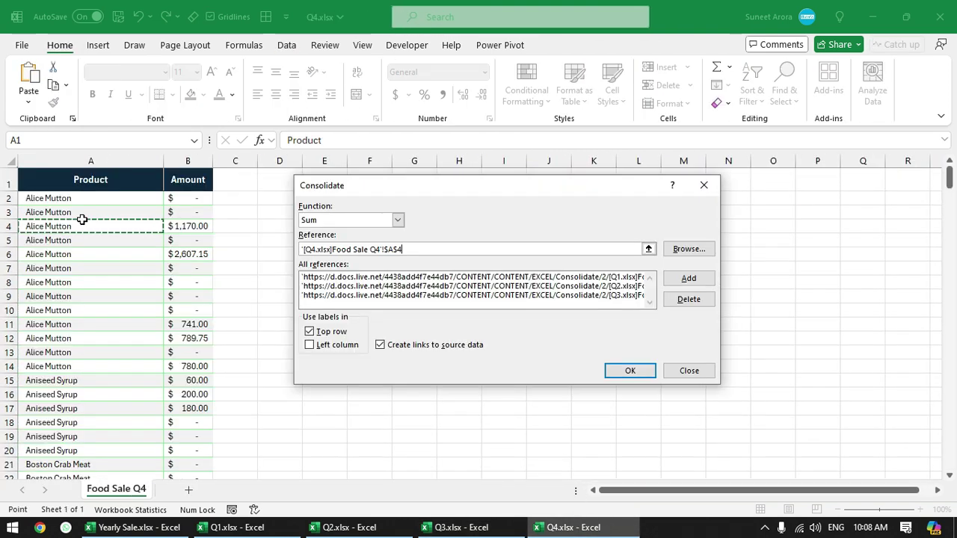
pyautogui.hotkey('ctrl', 'shift', 'Right')
pyautogui.hotkey('ctrl', 'shift', 'Down')
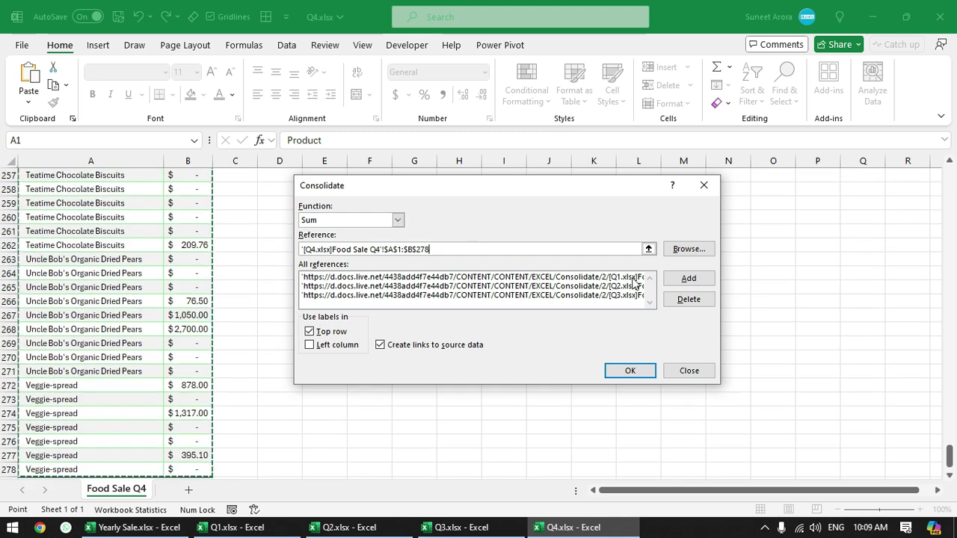
pyautogui.click(690, 283)
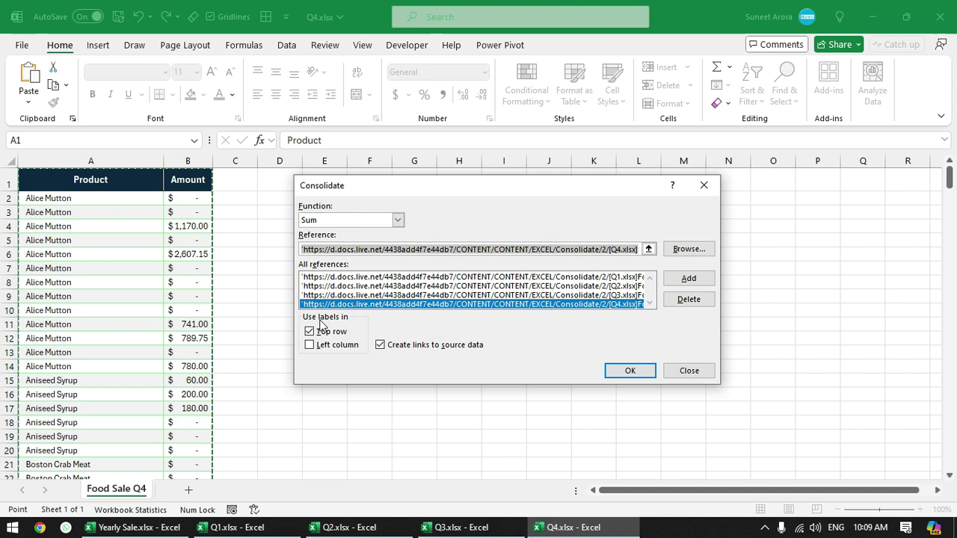
# - Use both top row and left column labels, run the linked consolidation, and bring up the Linked sheet of Yearly Sale.xlsx
pyautogui.click(326, 332)
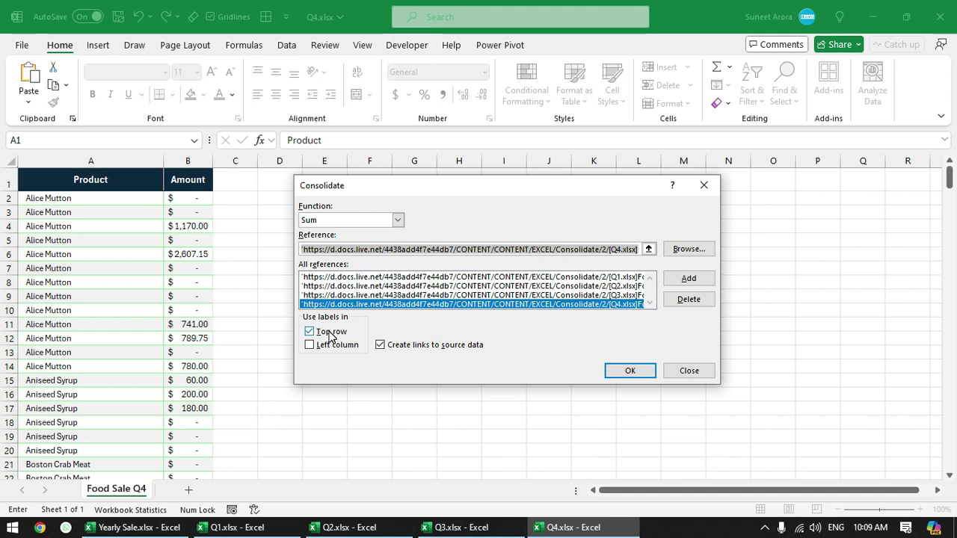
pyautogui.click(311, 346)
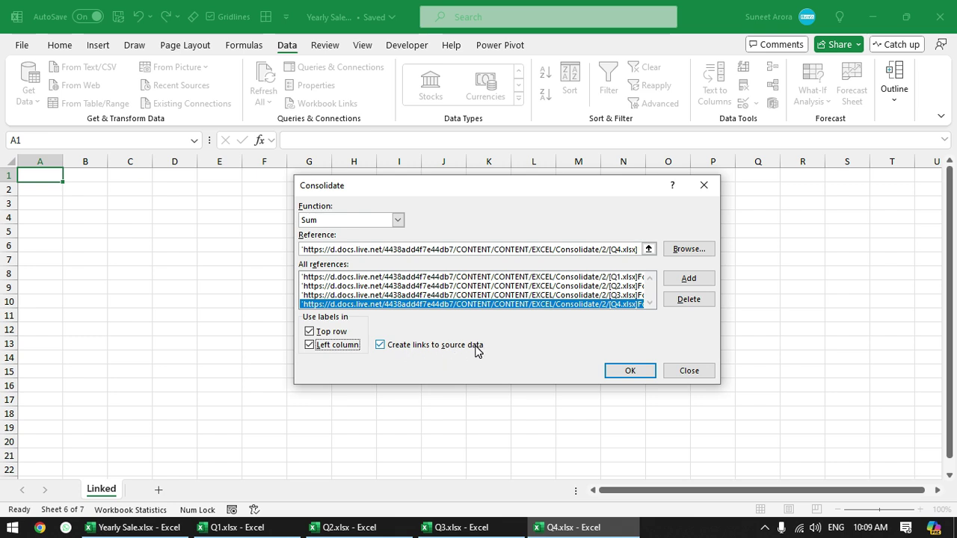
pyautogui.click(618, 370)
pyautogui.click(155, 528)
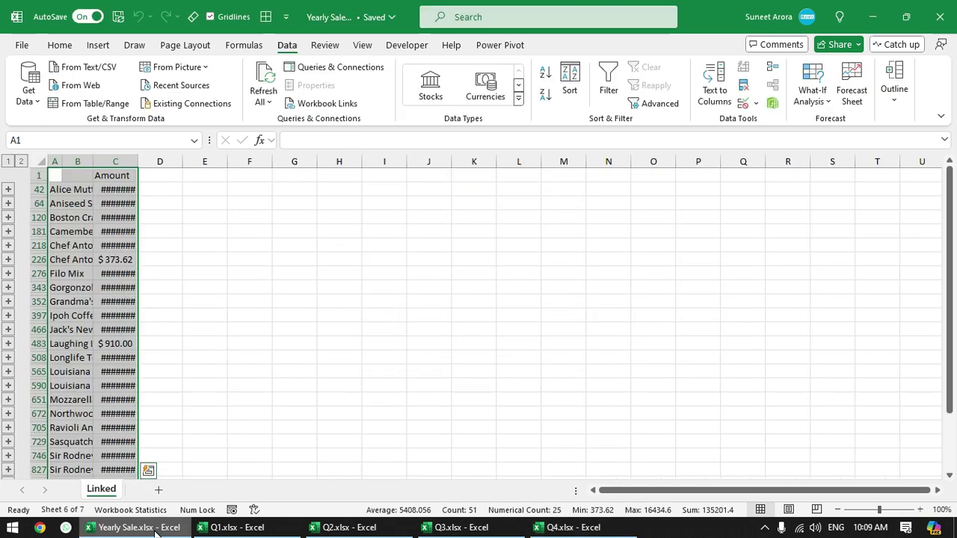
# - AutoFit columns A to C of the Linked sheet to their contents
pyautogui.click(79, 172)
pyautogui.moveTo(115, 162); pyautogui.dragTo(12, 159)
pyautogui.doubleClick(138, 162)
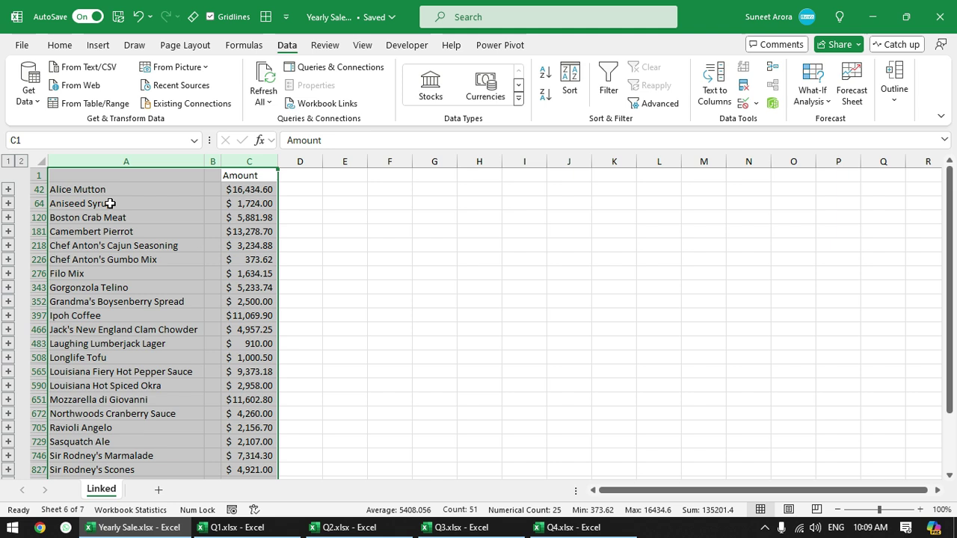
# - Compare the consolidated Alice Mutton row and its total formula with the product entries in the quarterly workbooks
pyautogui.click(143, 201)
pyautogui.click(145, 191)
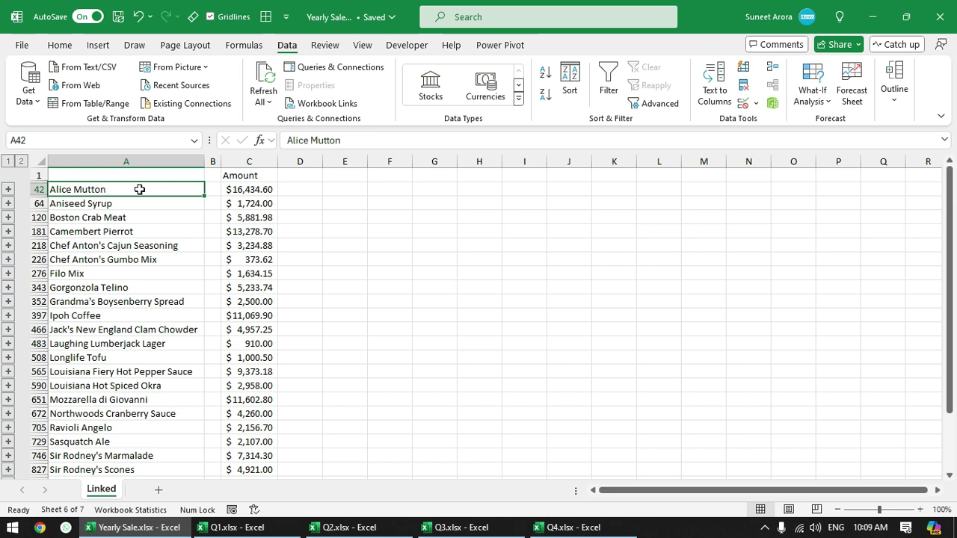
pyautogui.click(252, 189)
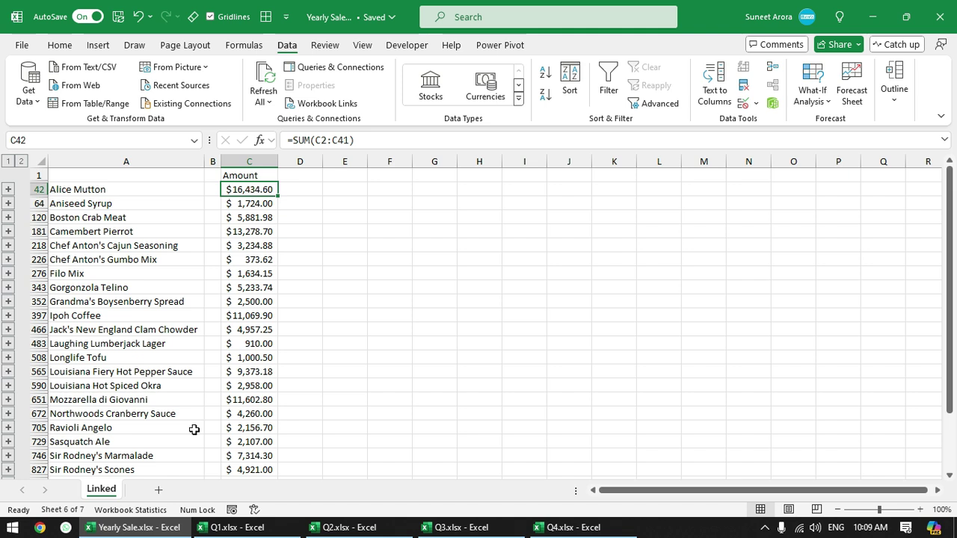
pyautogui.click(343, 527)
pyautogui.click(454, 528)
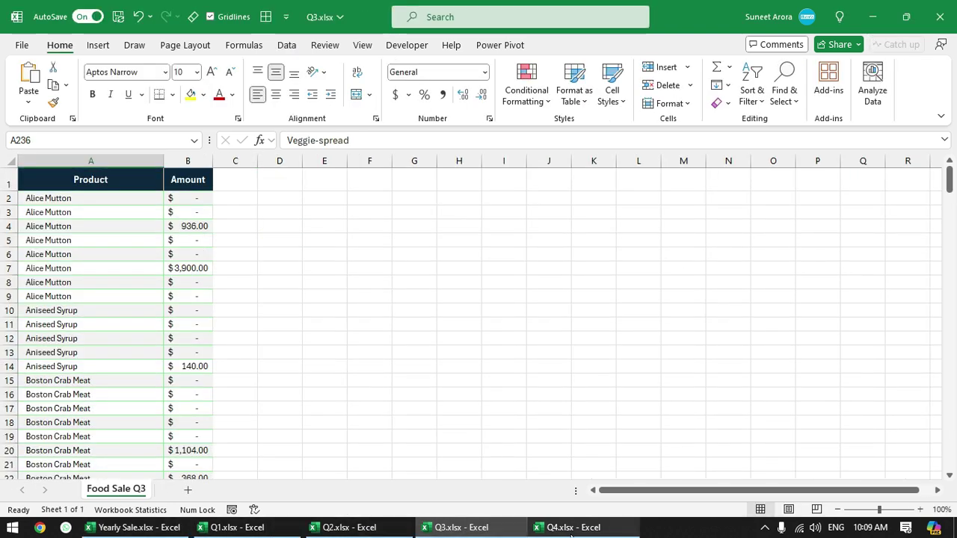
pyautogui.click(568, 526)
pyautogui.moveTo(72, 200); pyautogui.dragTo(102, 361)
pyautogui.click(102, 361)
pyautogui.click(232, 528)
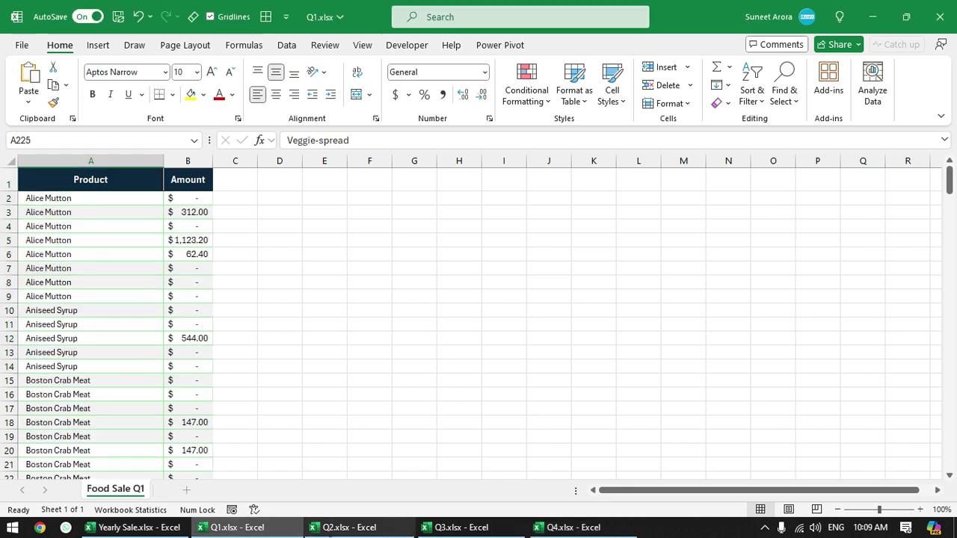
pyautogui.click(347, 528)
pyautogui.click(232, 528)
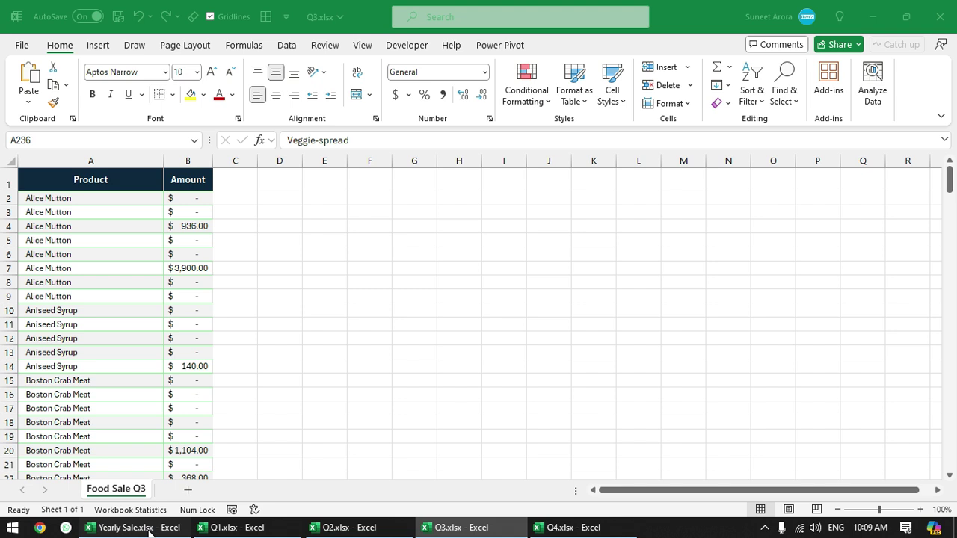
pyautogui.click(134, 528)
pyautogui.click(144, 190)
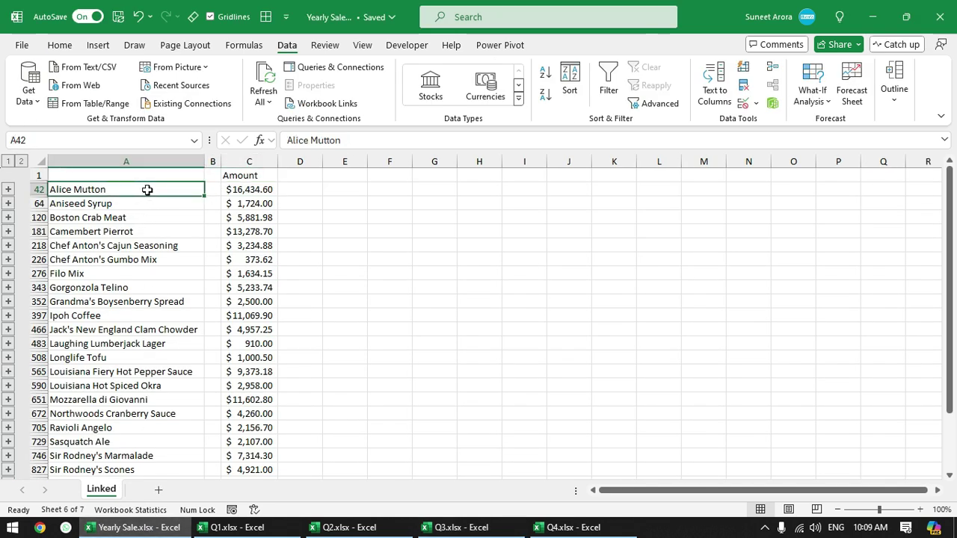
pyautogui.click(256, 189)
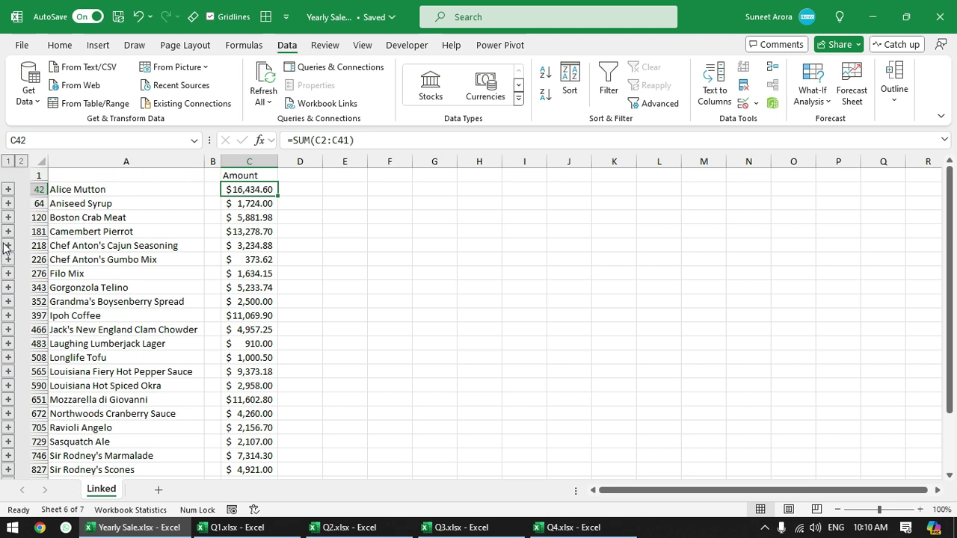
# - Expand the Alice Mutton group to examine its quarterly detail rows, and widen column B holding the quarter labels
pyautogui.click(7, 191)
pyautogui.scroll(7, 147, 323)
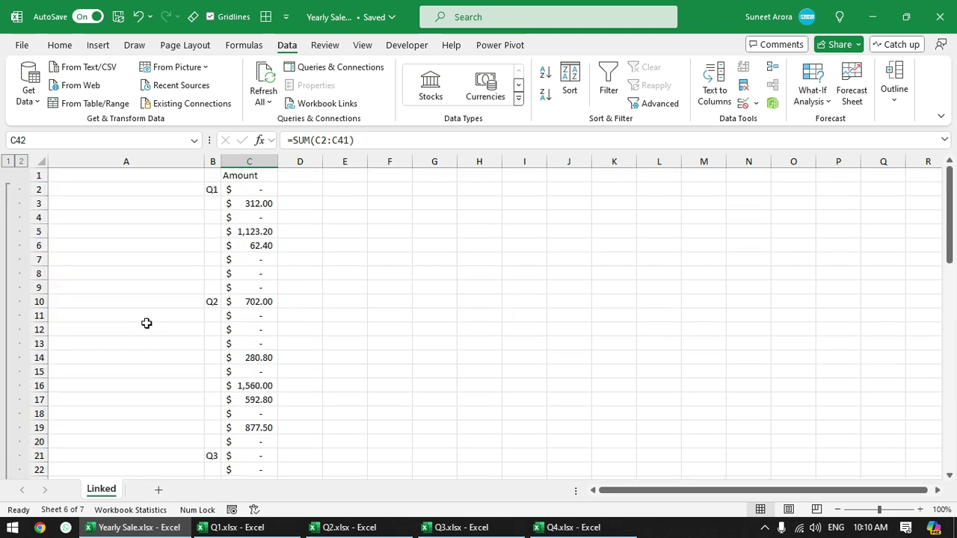
pyautogui.click(147, 322)
pyautogui.scroll(-9, 142, 344)
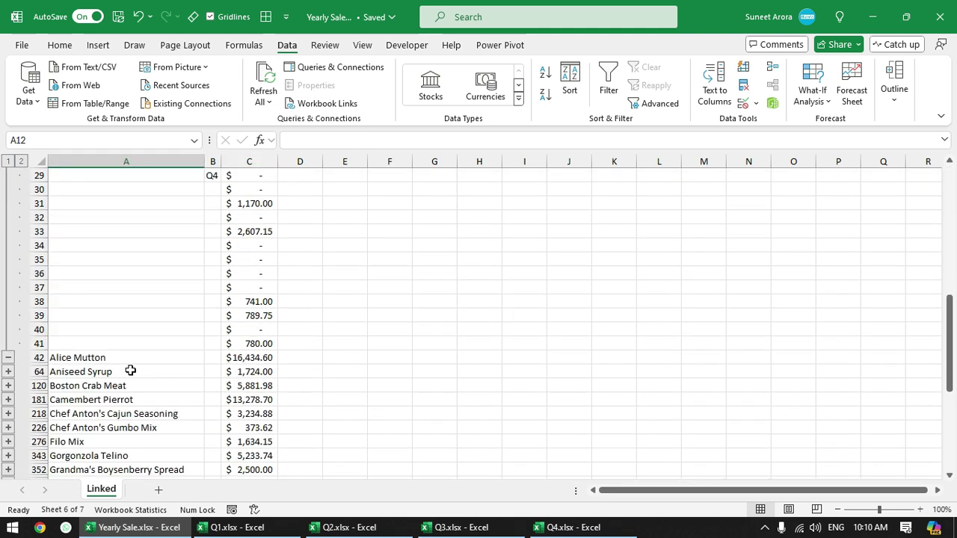
pyautogui.click(128, 360)
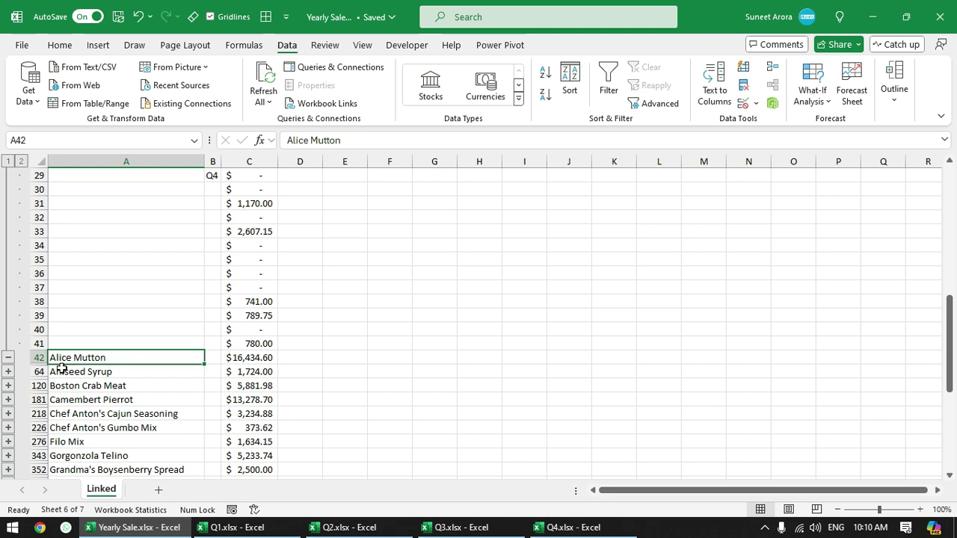
pyautogui.scroll(9, 247, 358)
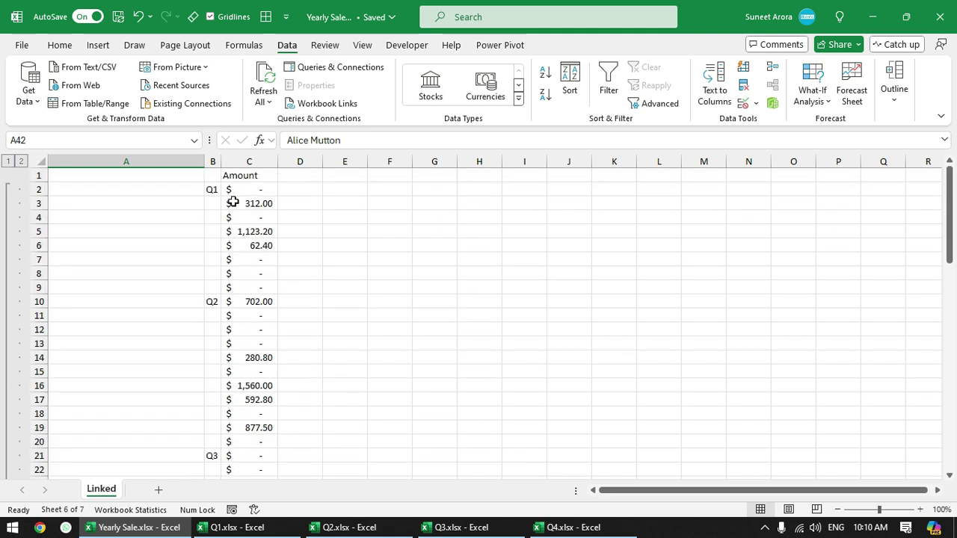
pyautogui.moveTo(221, 161); pyautogui.dragTo(313, 166)
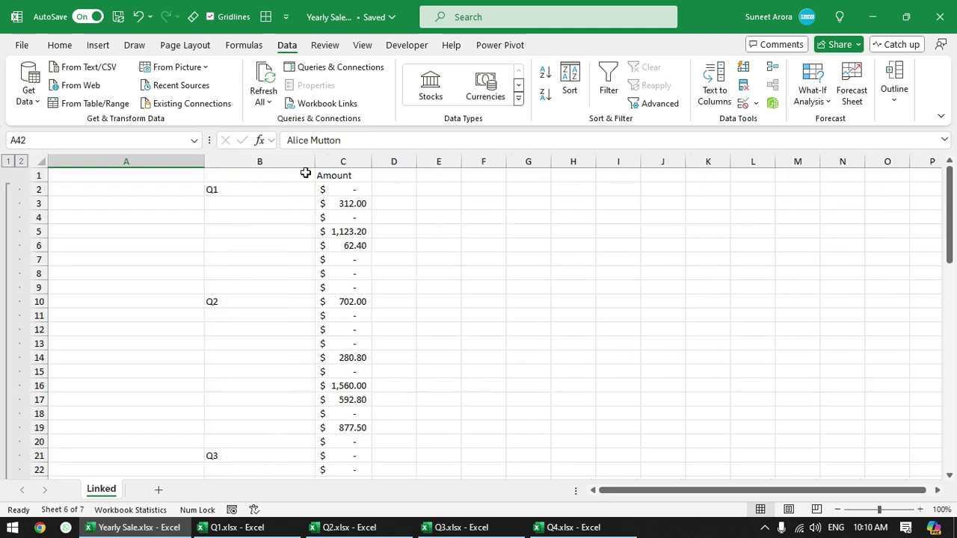
# - Examine the source link formulas of Alice Mutton's Q1 amounts and first Q2 amount, and narrow column B again
pyautogui.click(270, 190)
pyautogui.click(353, 190)
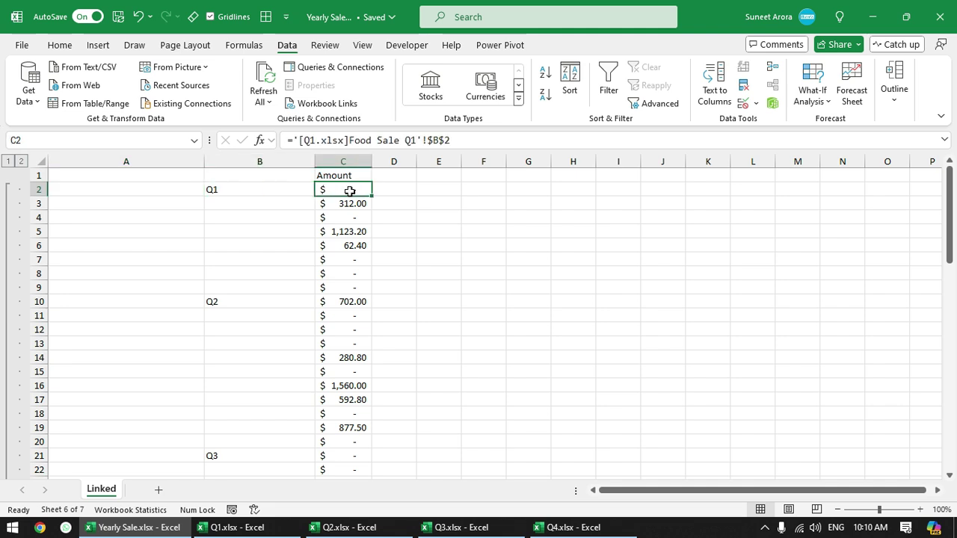
pyautogui.click(335, 205)
pyautogui.click(325, 217)
pyautogui.click(337, 245)
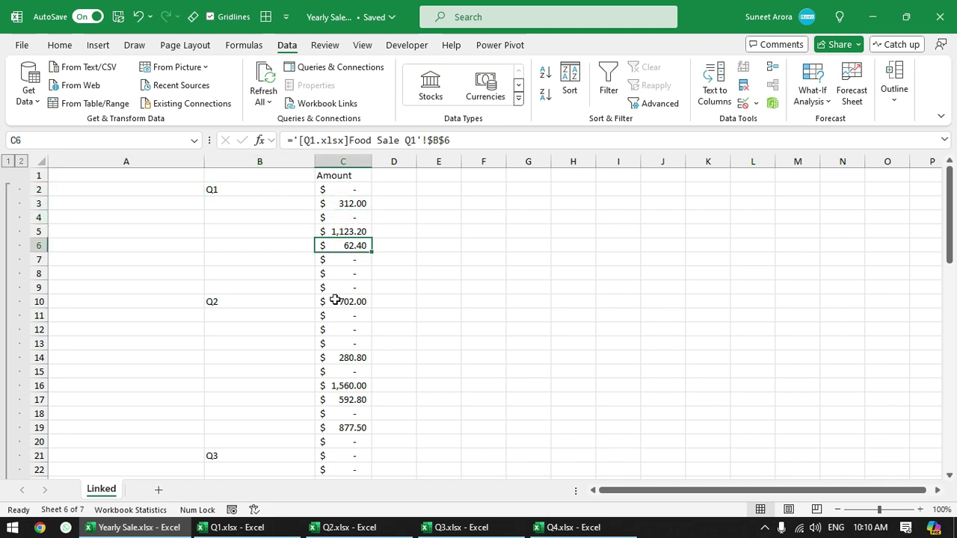
pyautogui.click(334, 299)
pyautogui.click(335, 286)
pyautogui.click(335, 303)
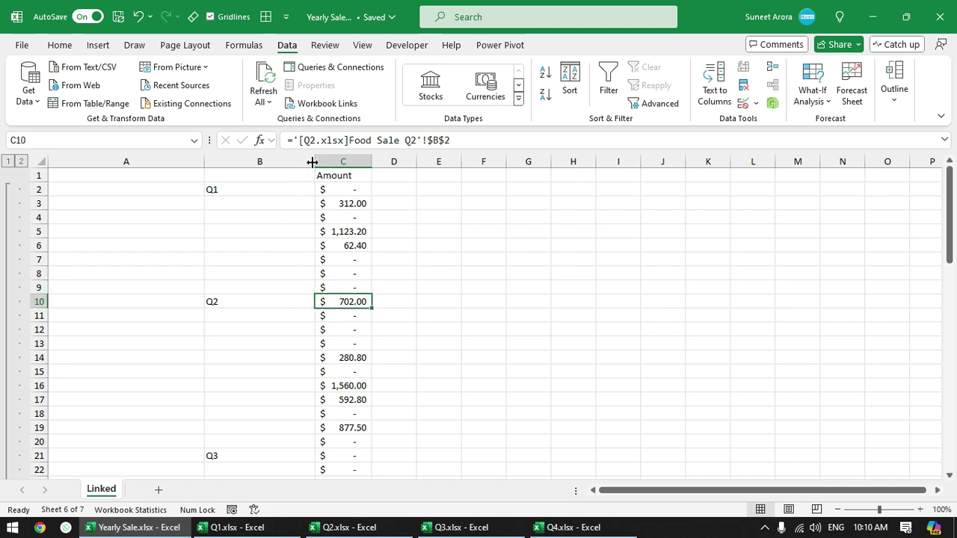
pyautogui.moveTo(314, 162); pyautogui.dragTo(243, 161)
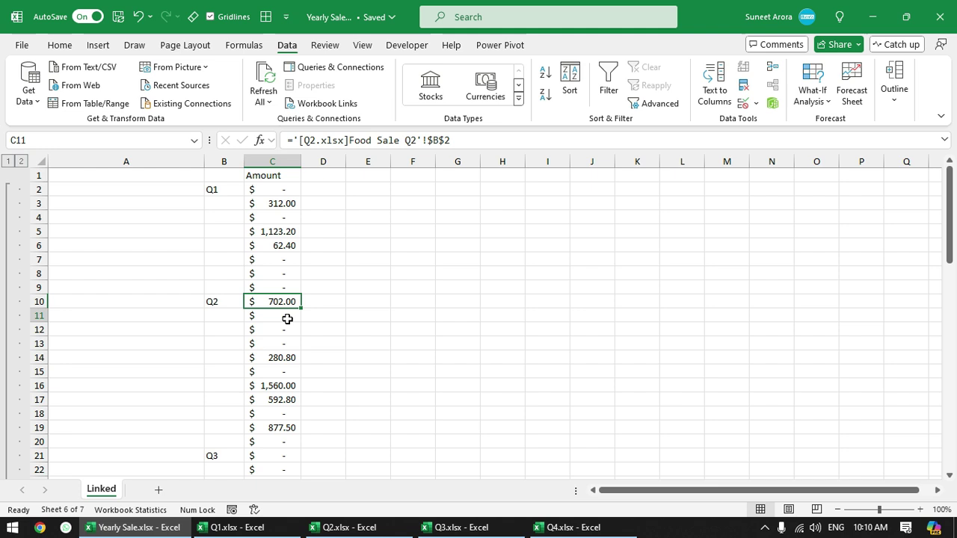
# - Examine the link formulas of Alice Mutton's Q2, Q3 and Q4 amounts and the formula of its total in C42
pyautogui.click(283, 318)
pyautogui.click(284, 343)
pyautogui.click(283, 386)
pyautogui.click(273, 427)
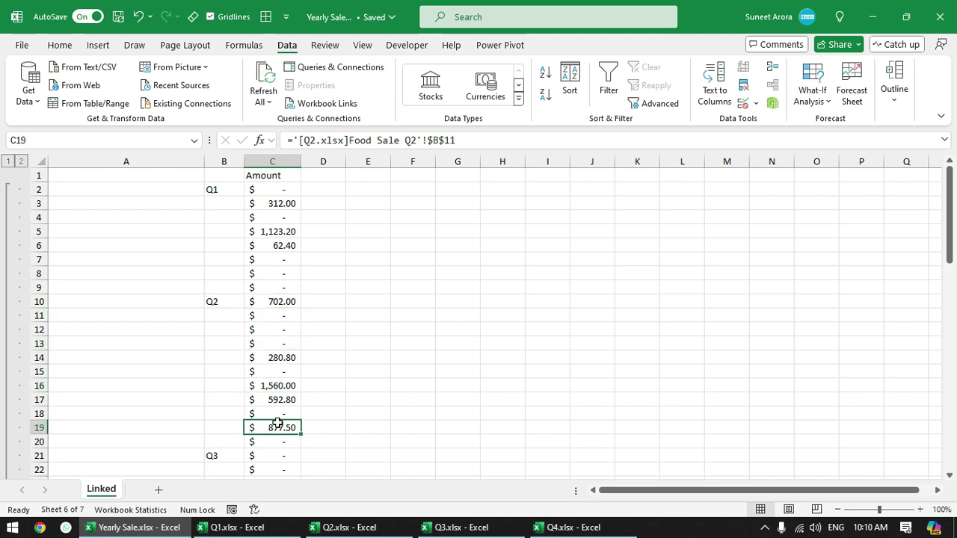
pyautogui.scroll(-4, 274, 419)
pyautogui.click(273, 386)
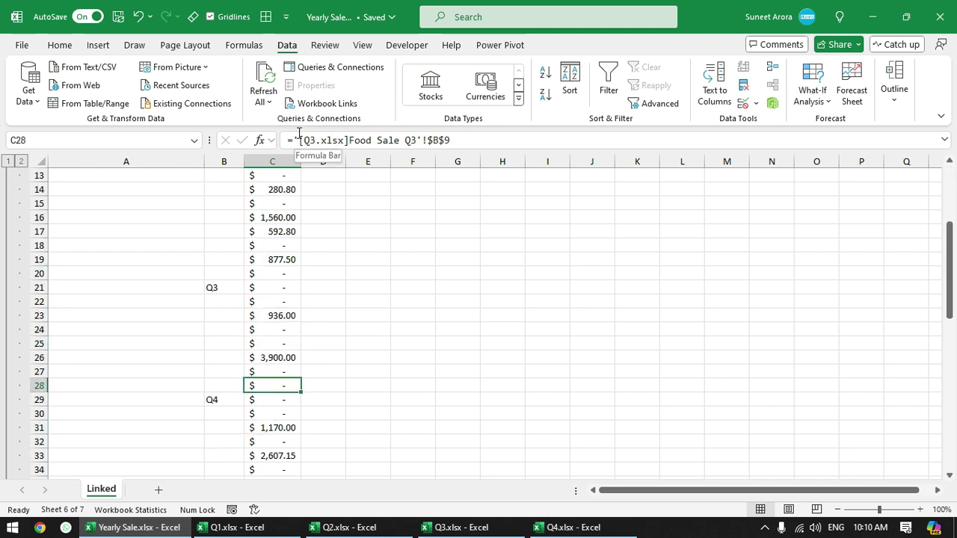
pyautogui.click(276, 427)
pyautogui.scroll(-4, 281, 403)
pyautogui.click(280, 337)
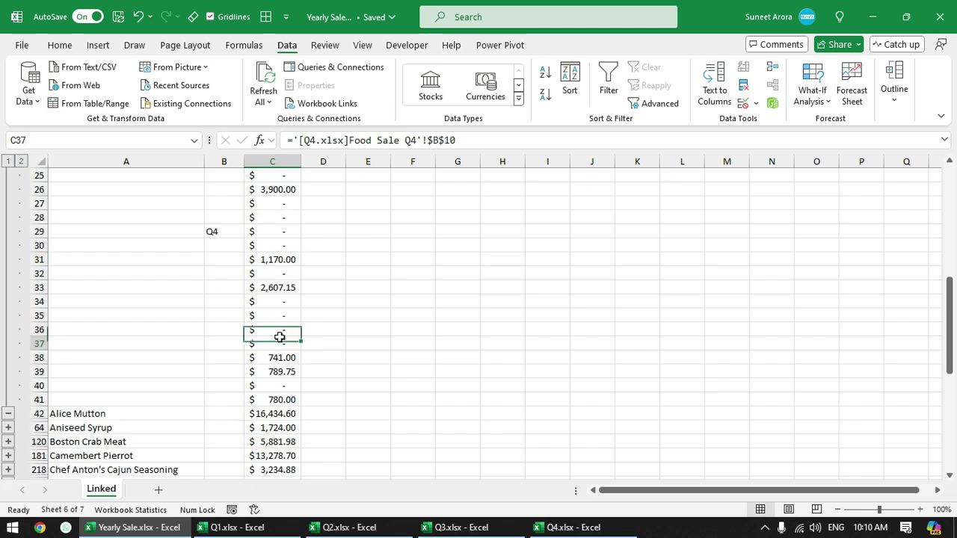
pyautogui.click(277, 371)
pyautogui.click(278, 399)
pyautogui.scroll(-3, 280, 399)
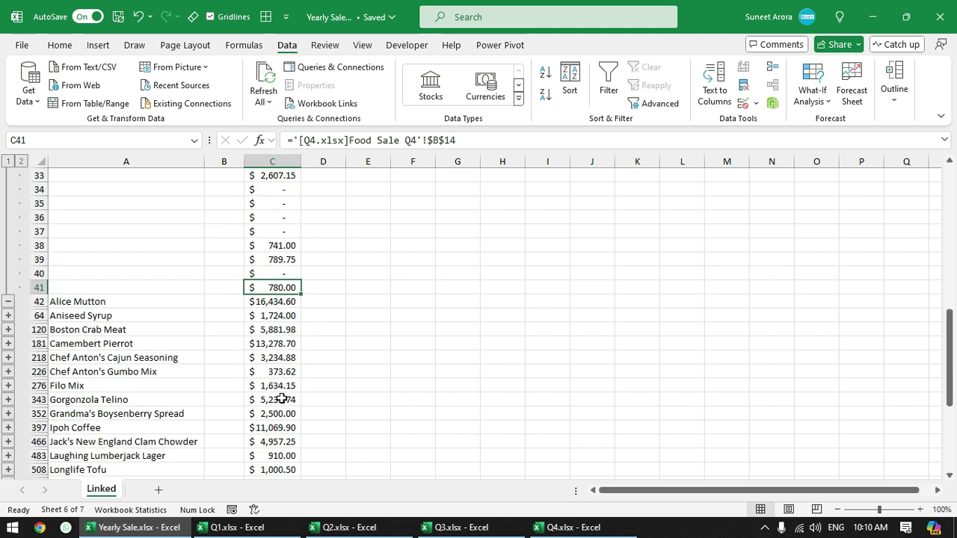
pyautogui.click(281, 302)
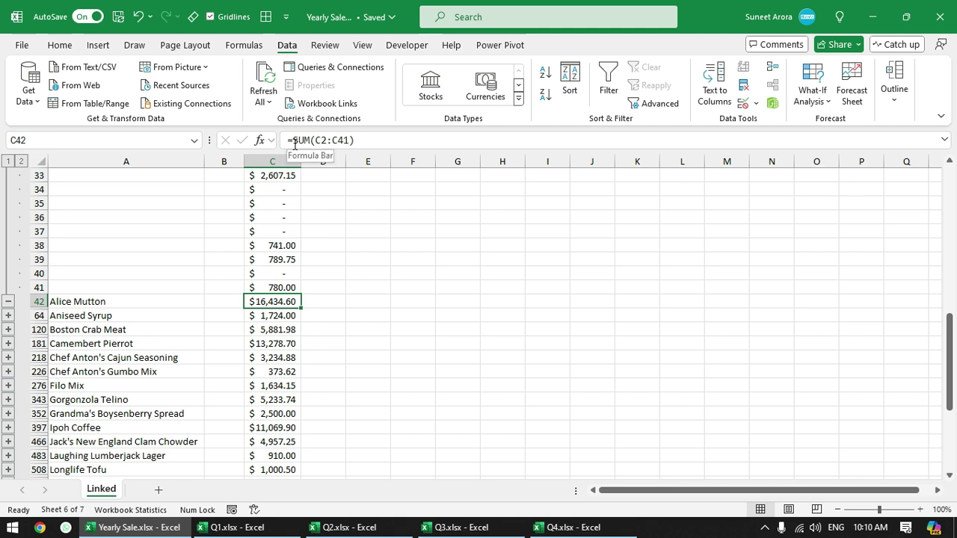
# - Expand the Alice Mutton group again and check the source link of its first Q1 amount in C2
pyautogui.doubleClick(282, 300)
pyautogui.scroll(7, 275, 357)
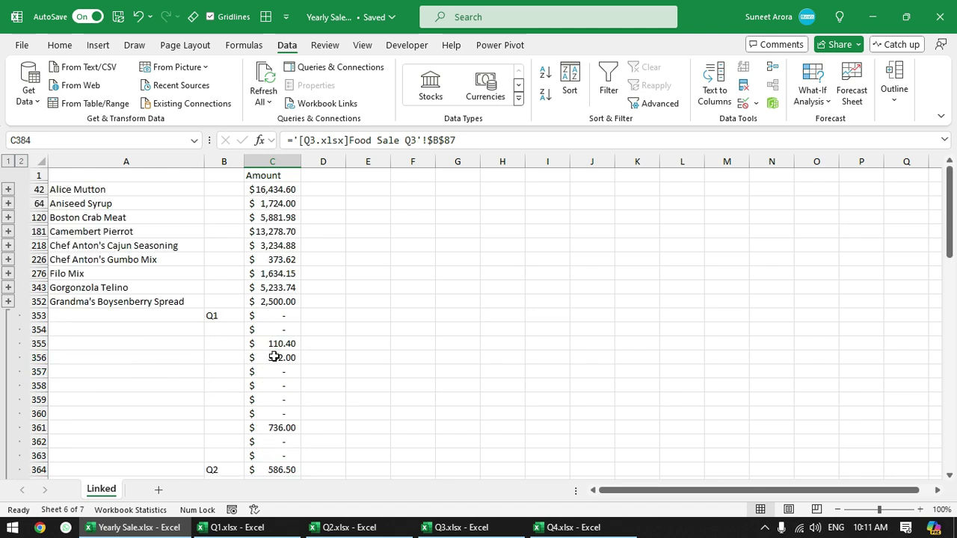
pyautogui.click(9, 190)
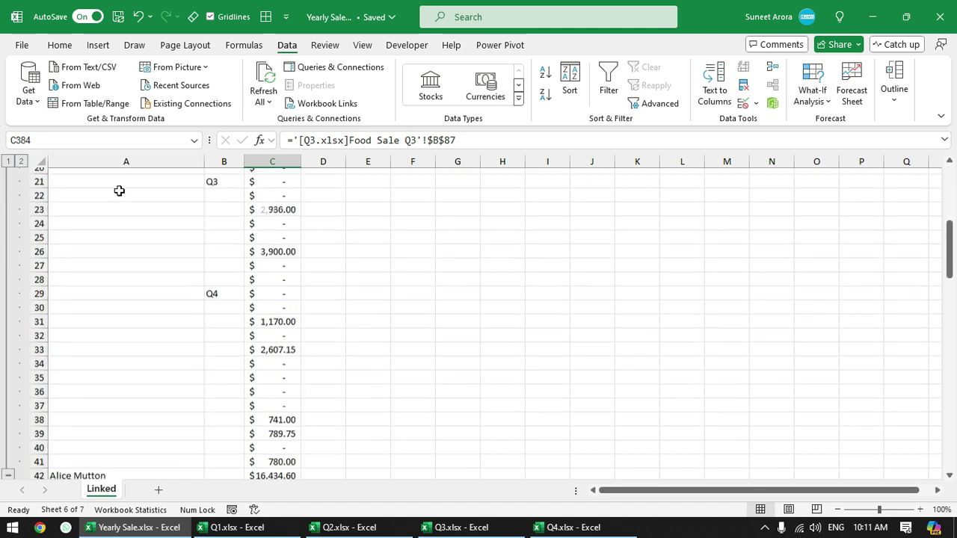
pyautogui.scroll(7, 252, 234)
pyautogui.click(281, 191)
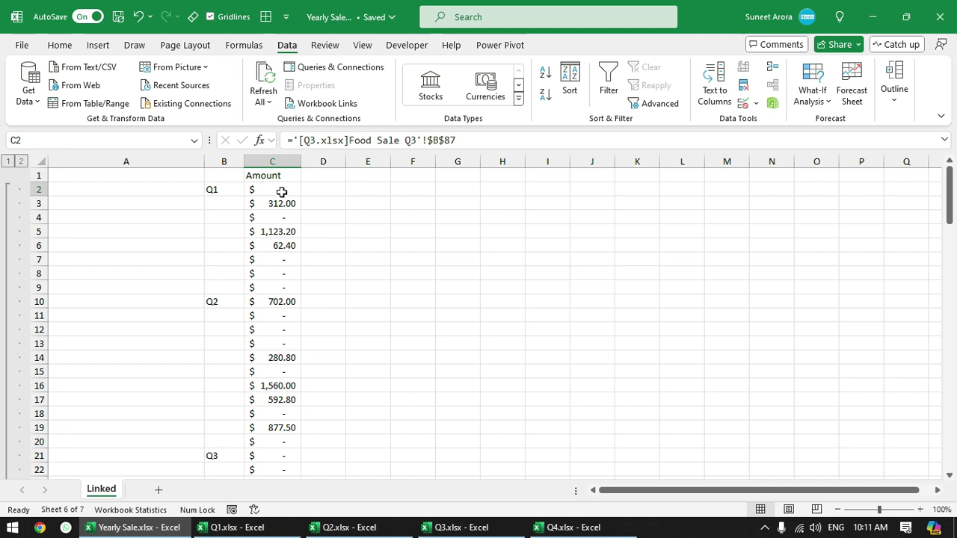
pyautogui.scroll(-5, 102, 387)
pyautogui.scroll(5, 103, 388)
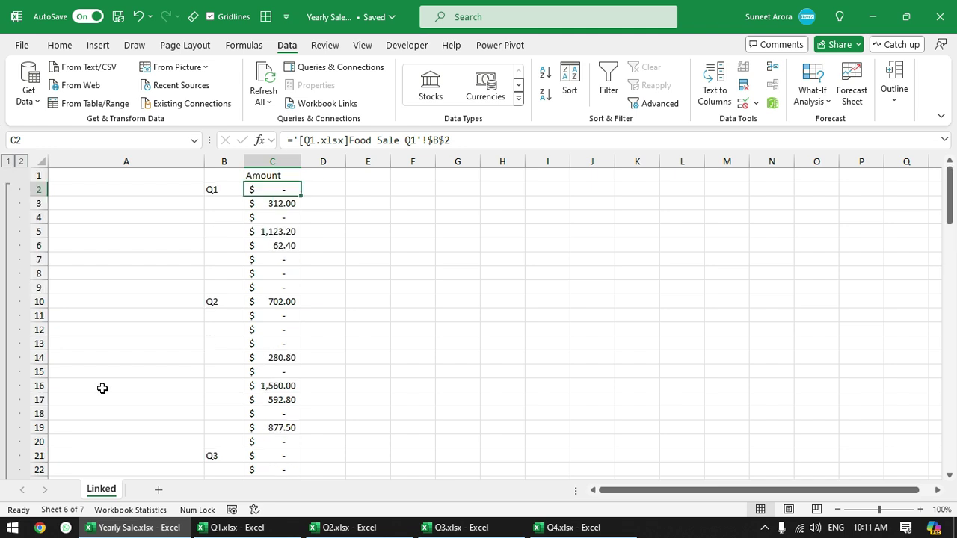
# - Set the first Alice Mutton amount, cell B2 of the Food Sale Q1 sheet in Q1.xlsx, to 1000
pyautogui.click(232, 527)
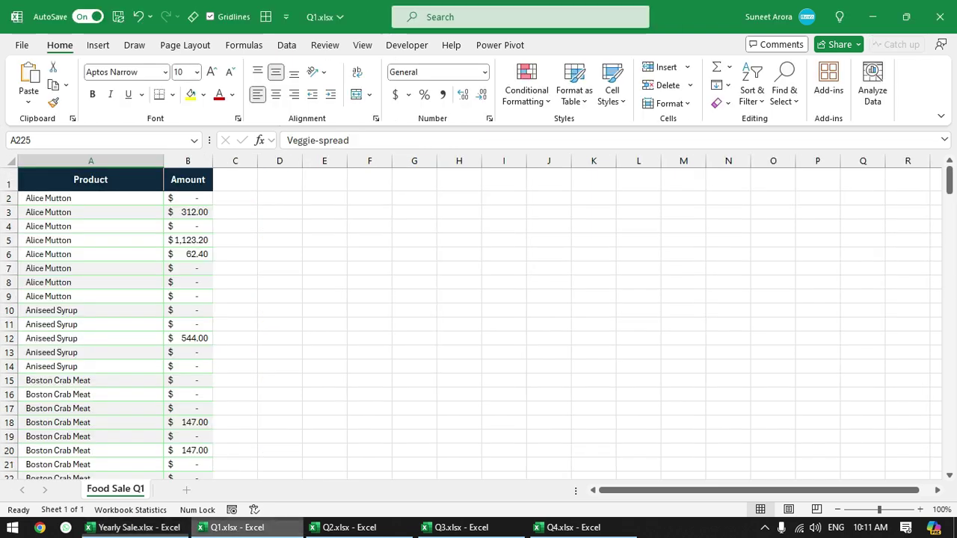
pyautogui.click(191, 198)
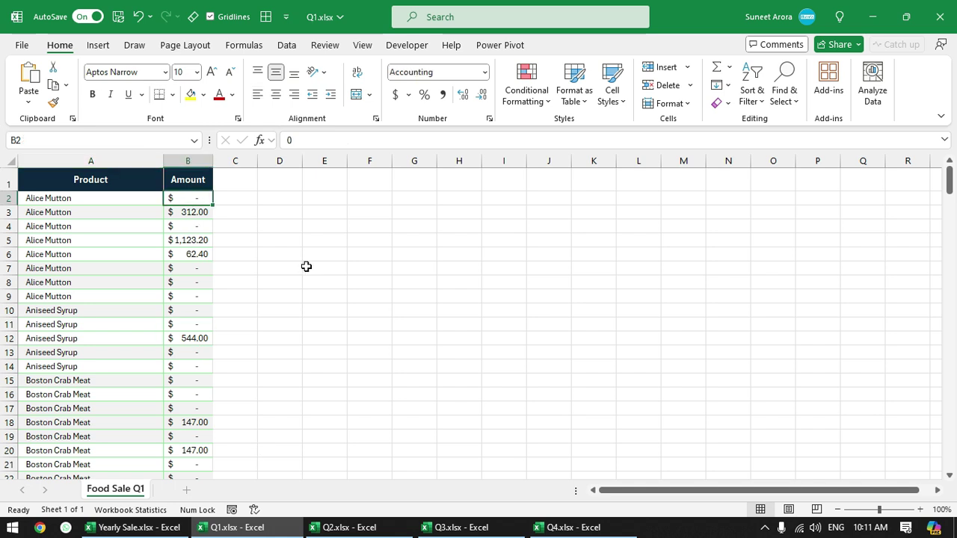
pyautogui.write('1000')
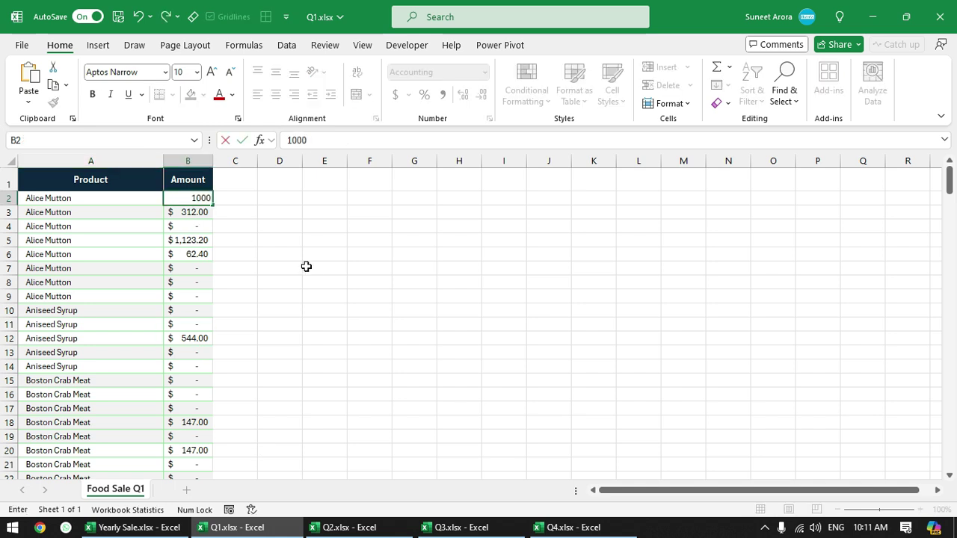
pyautogui.press('Return')
# - Return to Yearly Sale.xlsx, collapse the Linked sheet's outline to level 1, and review the product totals
pyautogui.click(134, 527)
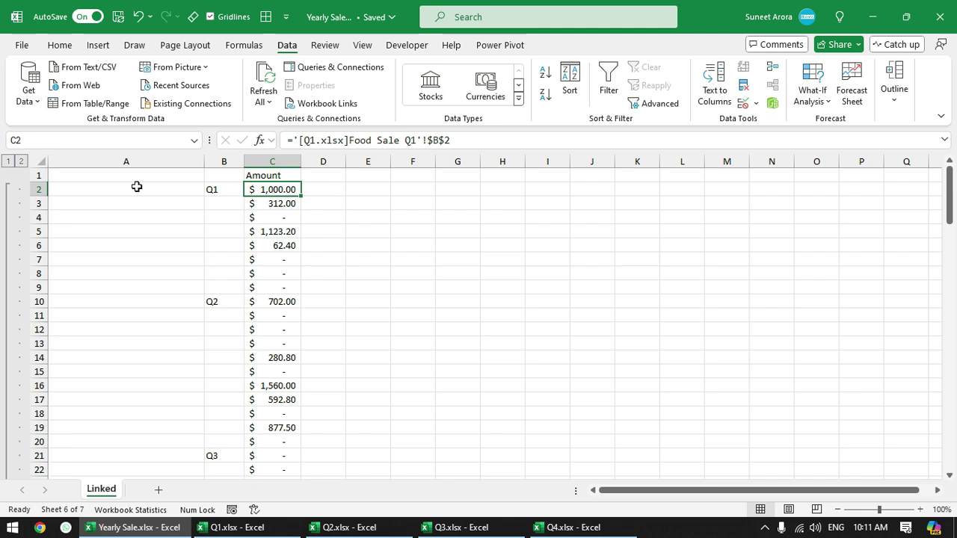
pyautogui.click(7, 162)
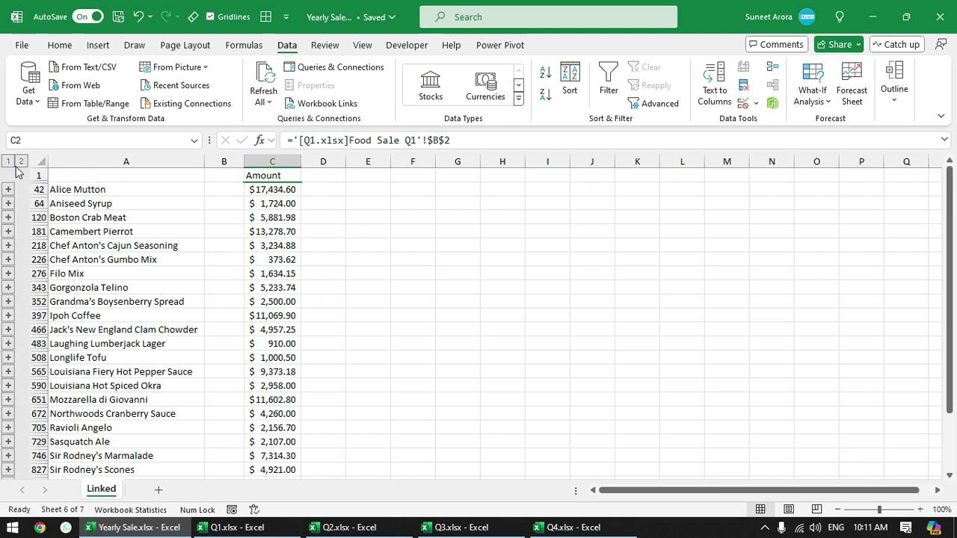
pyautogui.click(128, 218)
pyautogui.scroll(-3, 151, 396)
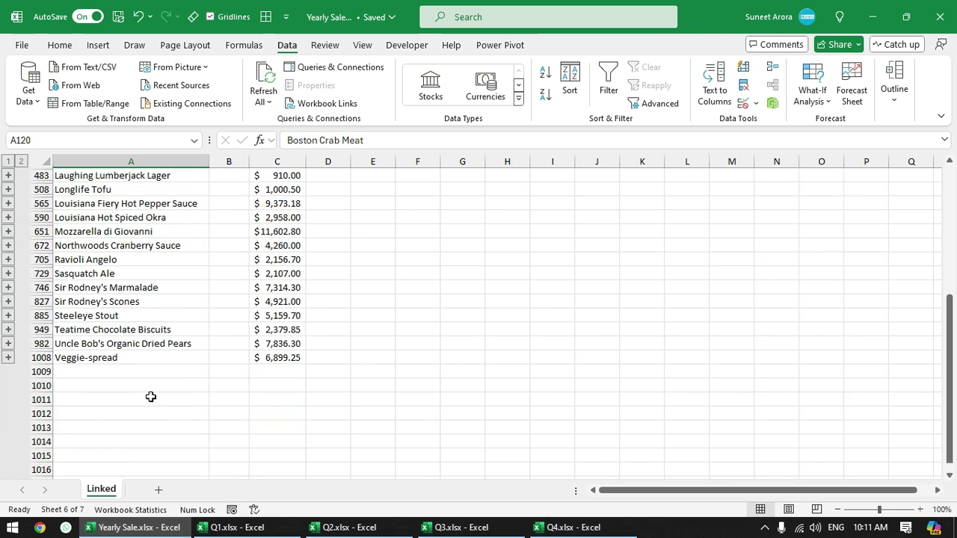
pyautogui.scroll(4, 151, 397)
pyautogui.click(151, 399)
pyautogui.scroll(-4, 149, 394)
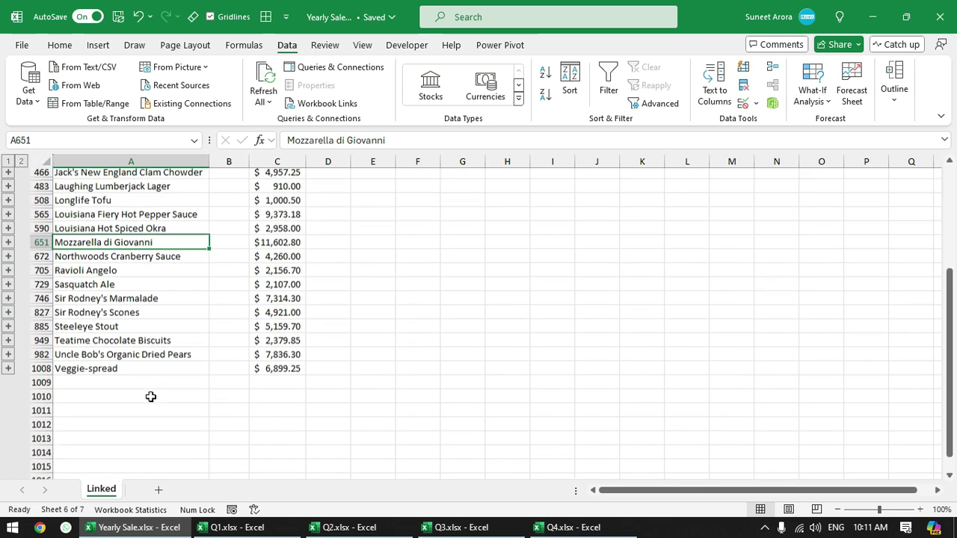
pyautogui.scroll(4, 149, 395)
pyautogui.click(152, 190)
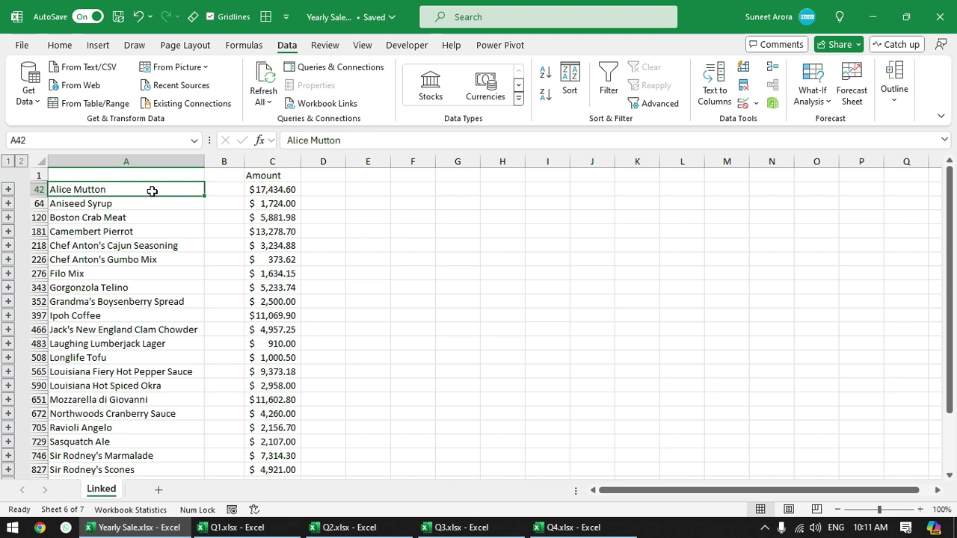